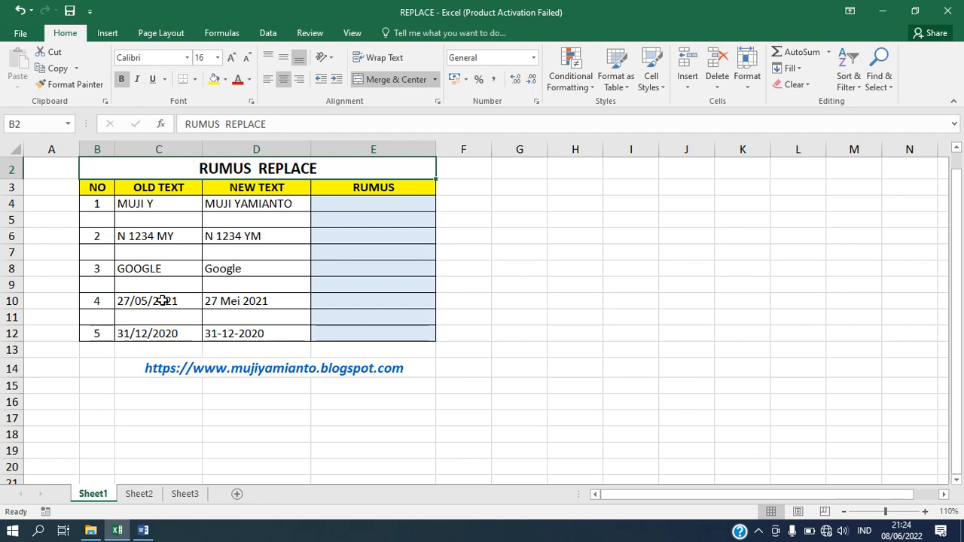
Step: Review the C10 date and the OLD TEXT and NEW TEXT headings, then select E4
{"action": "left_click", "coordinate": [163, 301]}
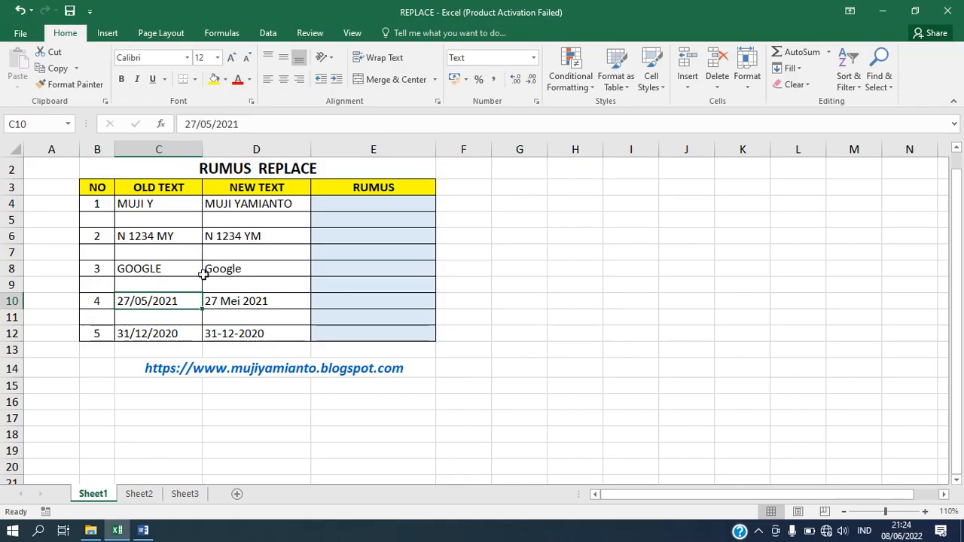
{"action": "left_click", "coordinate": [381, 203]}
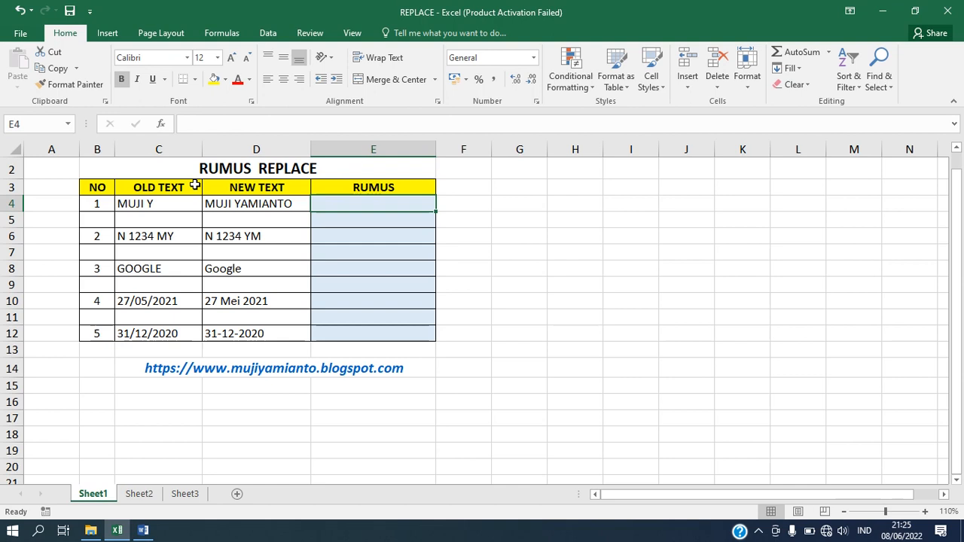
{"action": "left_click", "coordinate": [133, 190]}
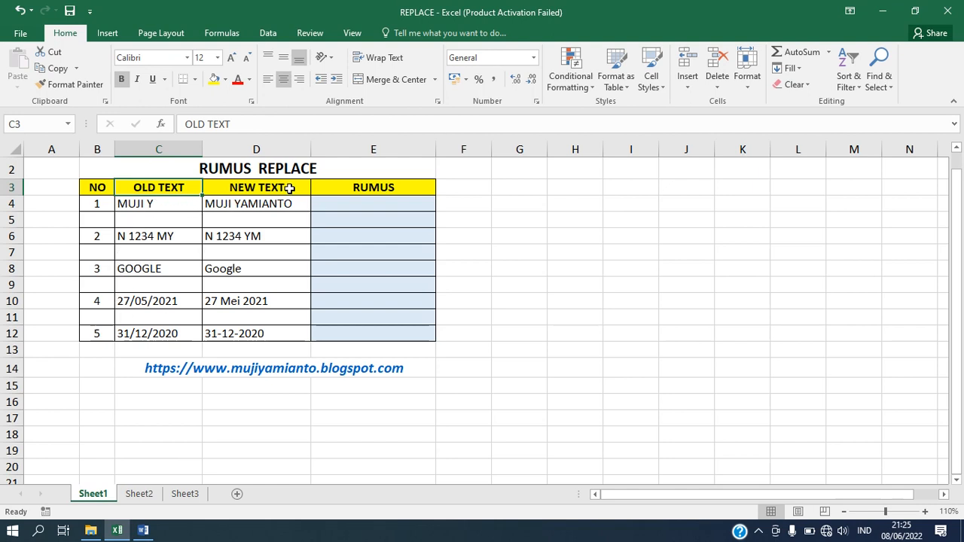
{"action": "left_click", "coordinate": [289, 189]}
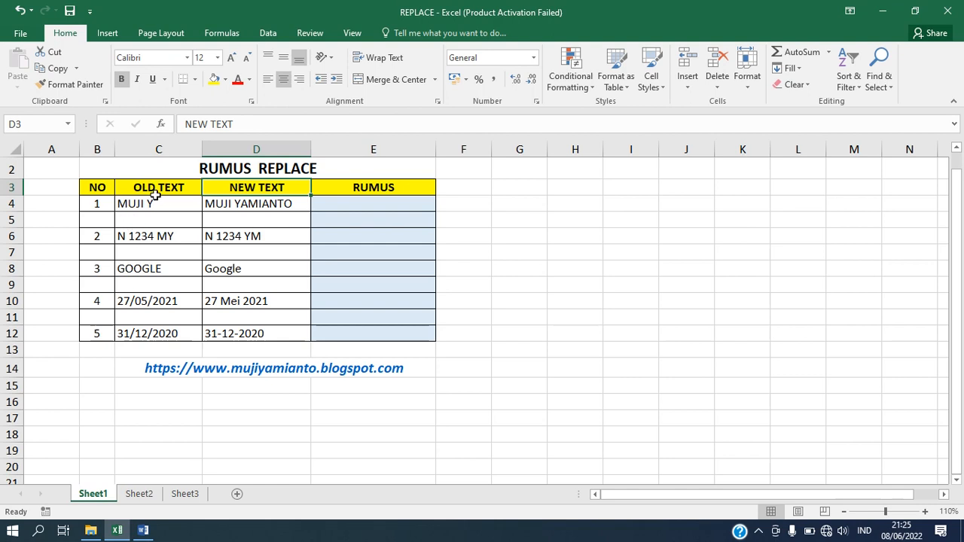
{"action": "left_click", "coordinate": [378, 203]}
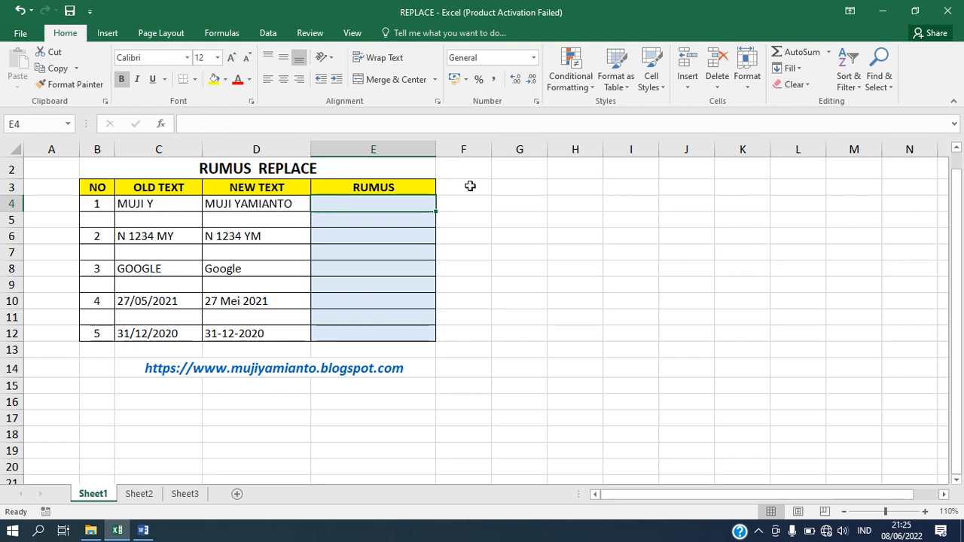
Step: Start E4's REPLACE formula with C4 as old text and start position 6
{"action": "type", "text": "="}
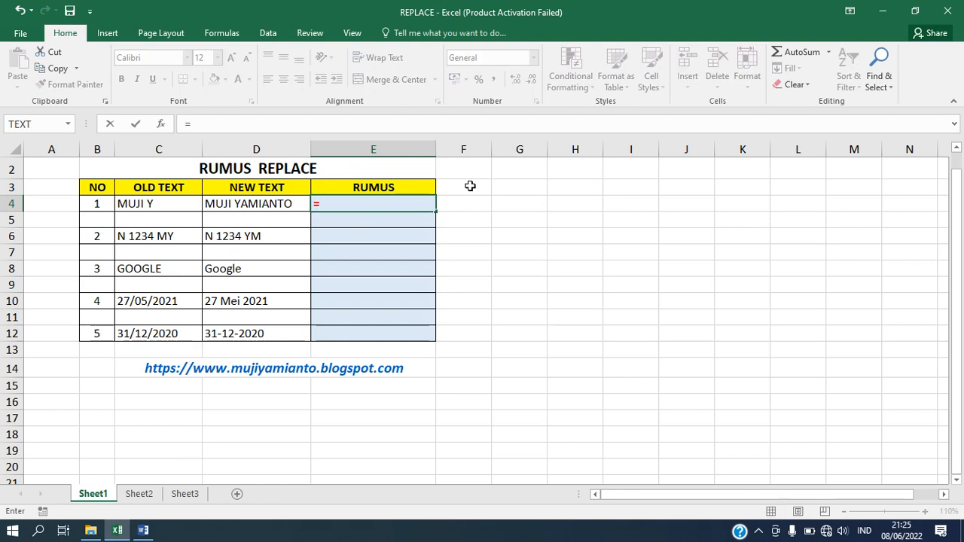
{"action": "type", "text": "REPLACE"}
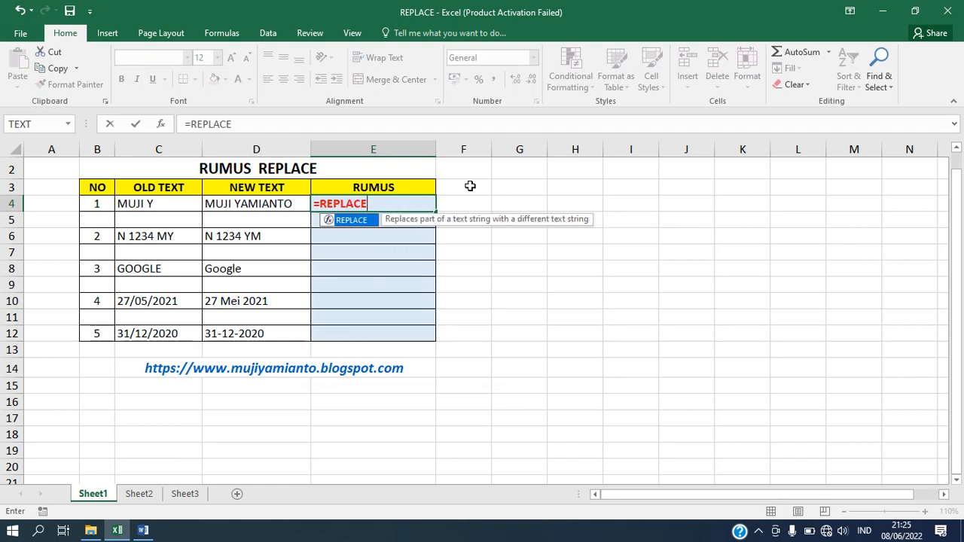
{"action": "type", "text": "("}
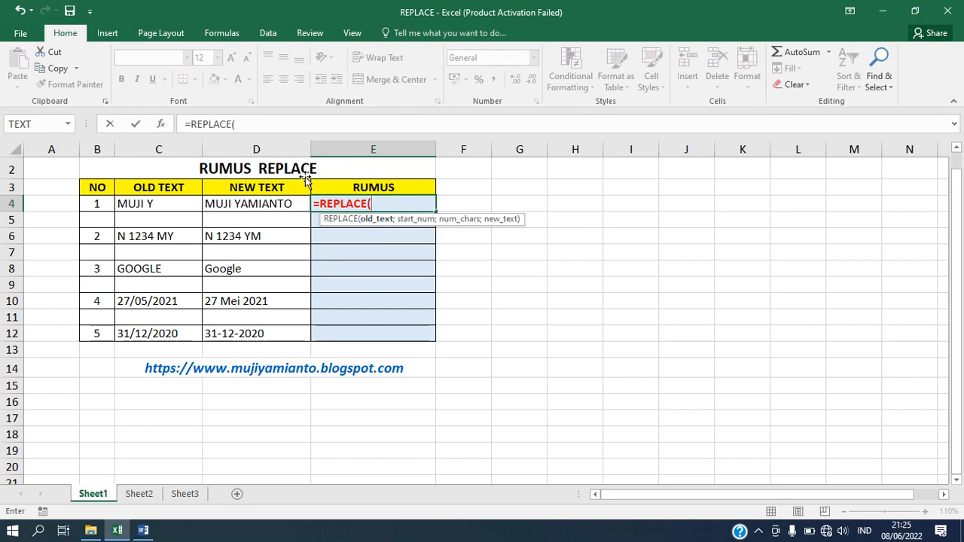
{"action": "left_click", "coordinate": [166, 205]}
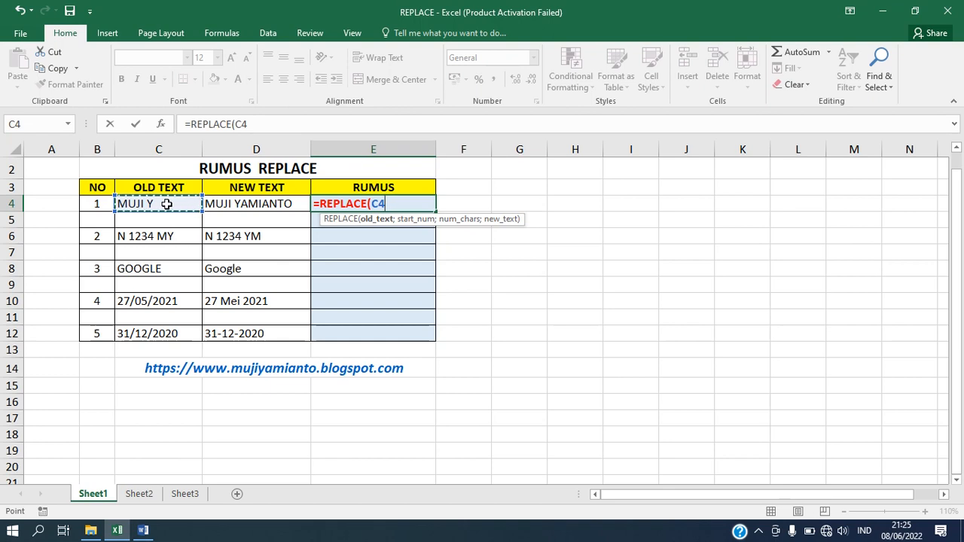
{"action": "type", "text": ";6"}
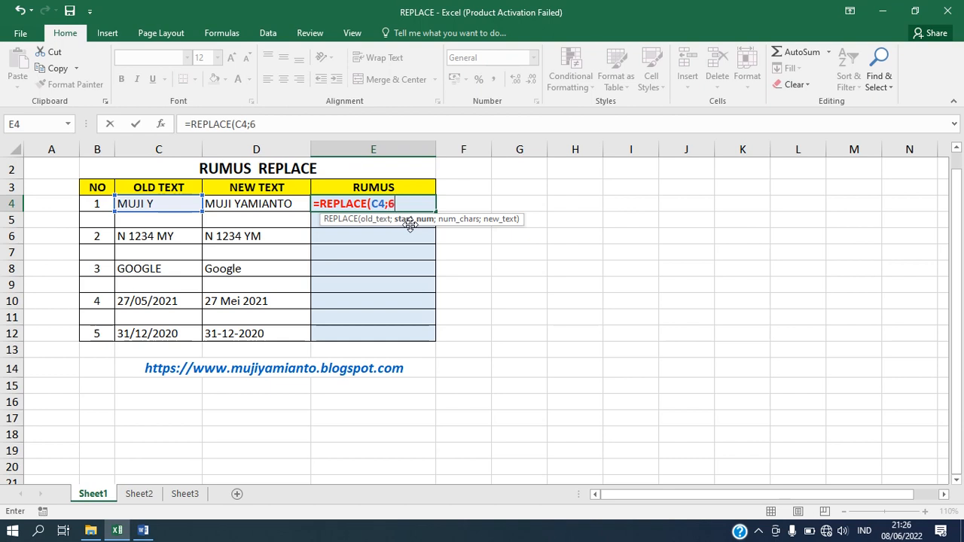
{"action": "type", "text": ";1"}
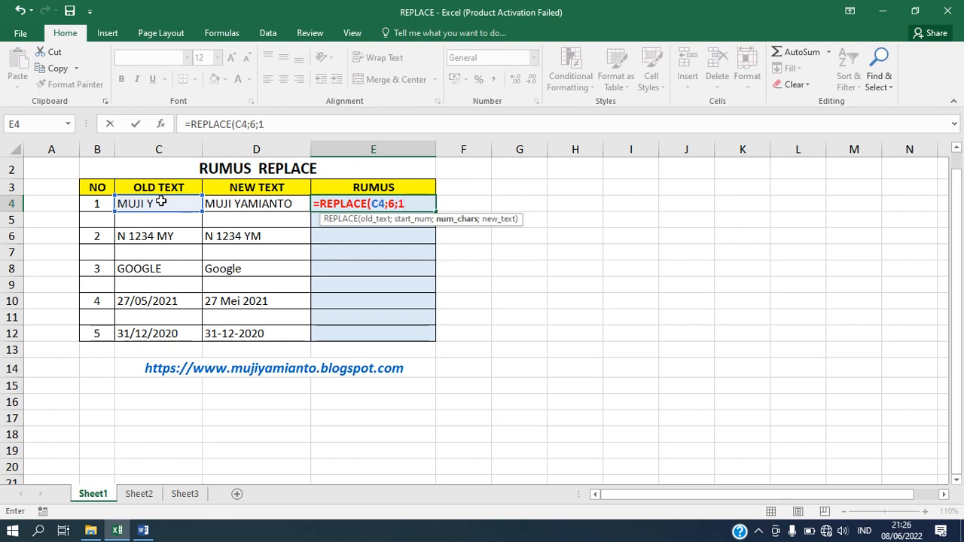
{"action": "type", "text": ";"}
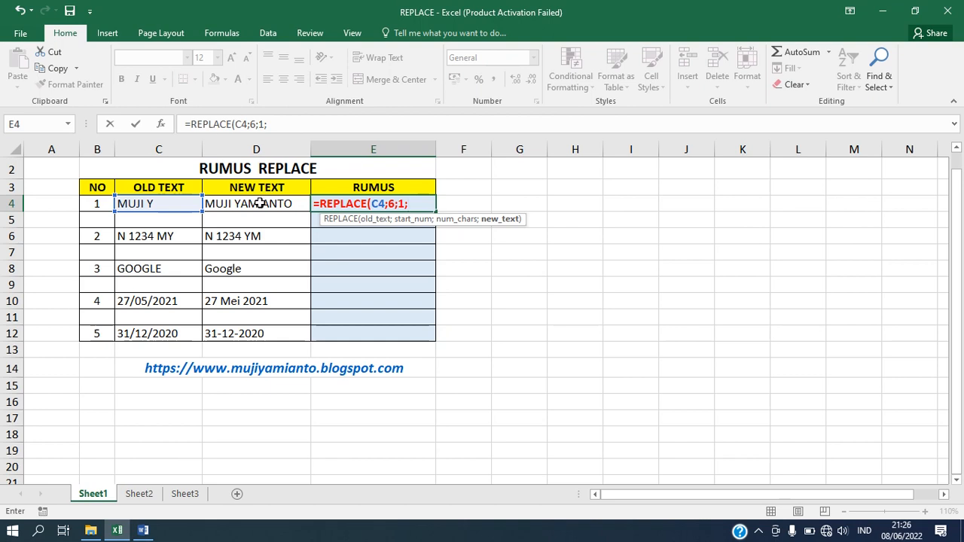
{"action": "type", "text": "\"YAMIA"}
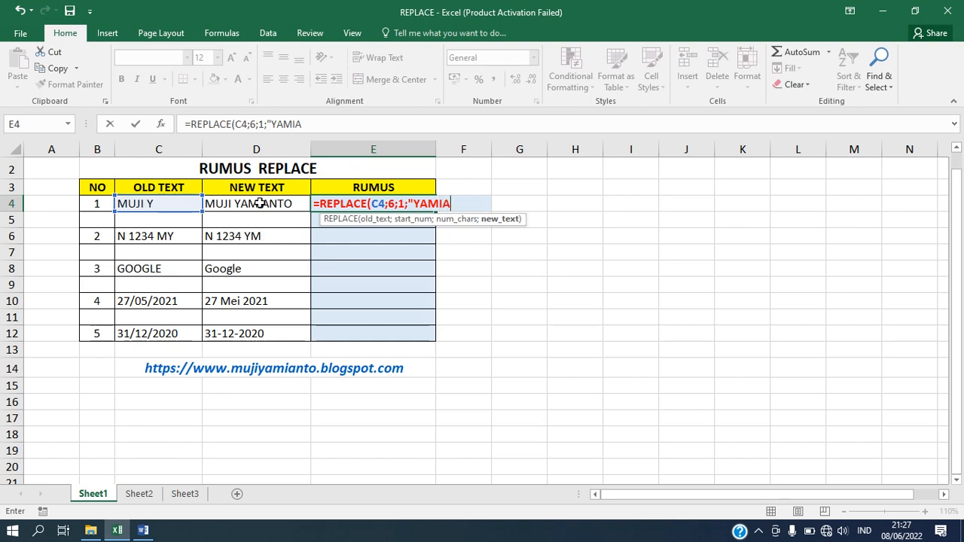
{"action": "type", "text": "NTO\")"}
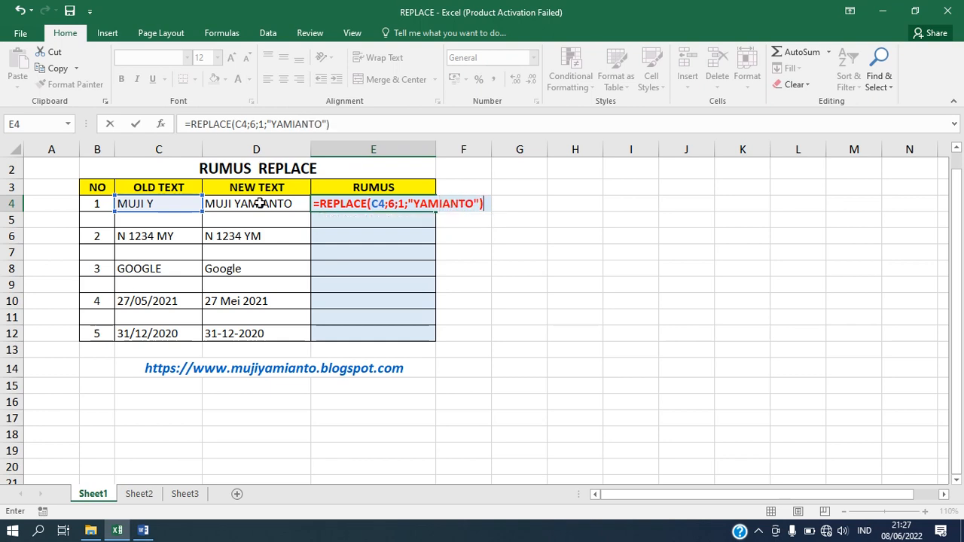
{"action": "key", "text": "Return"}
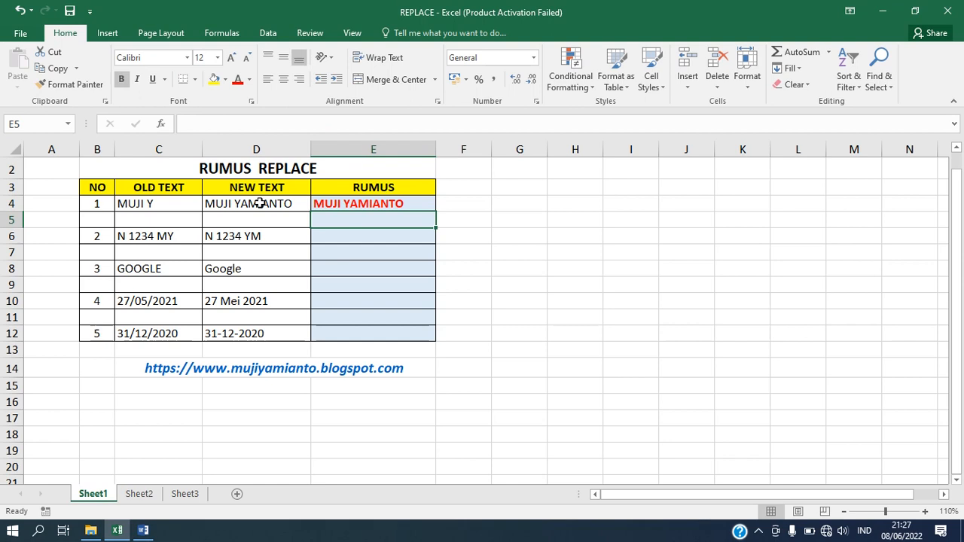
{"action": "left_click", "coordinate": [379, 204]}
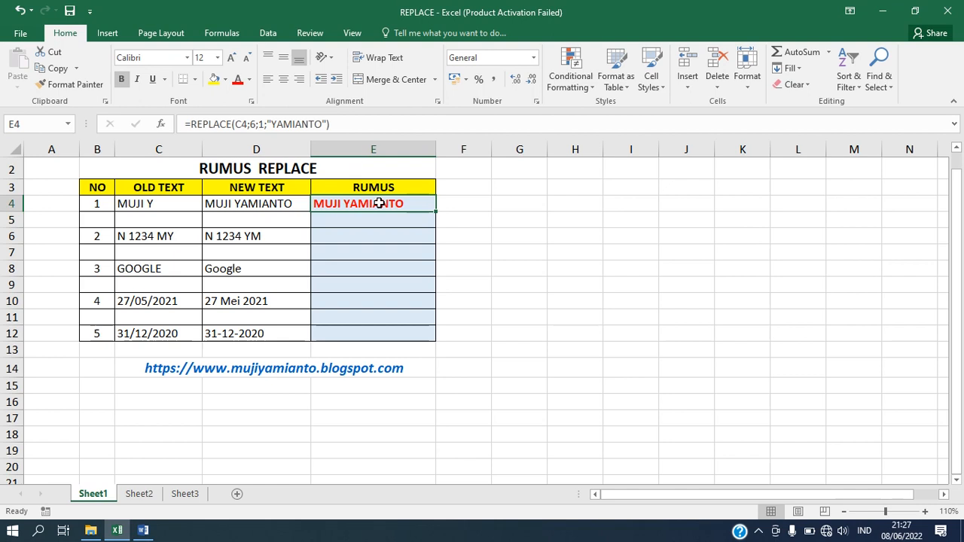
Step: Enter =REPLACE(C6;8;2;"YM") in E6 to turn N 1234 MY into N 1234 YM
{"action": "left_click", "coordinate": [342, 236]}
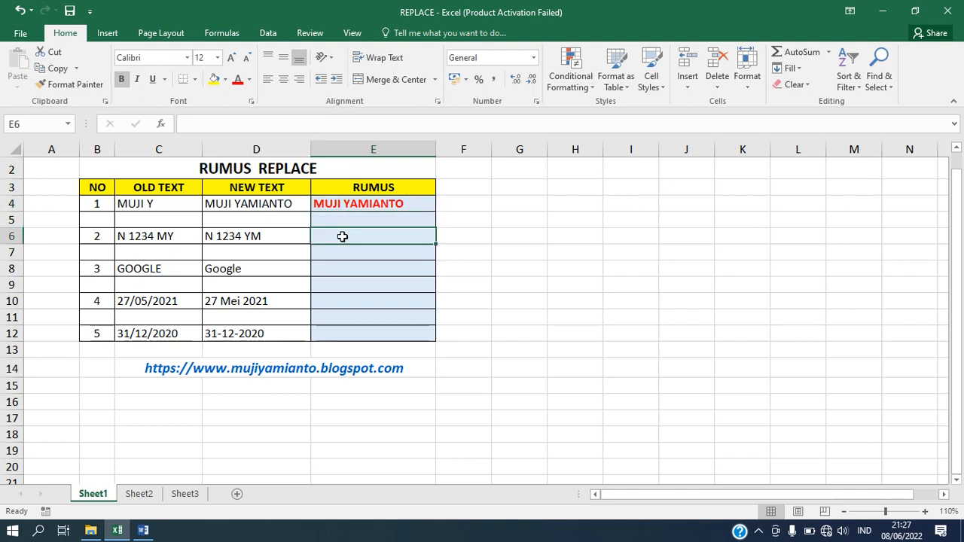
{"action": "type", "text": "="}
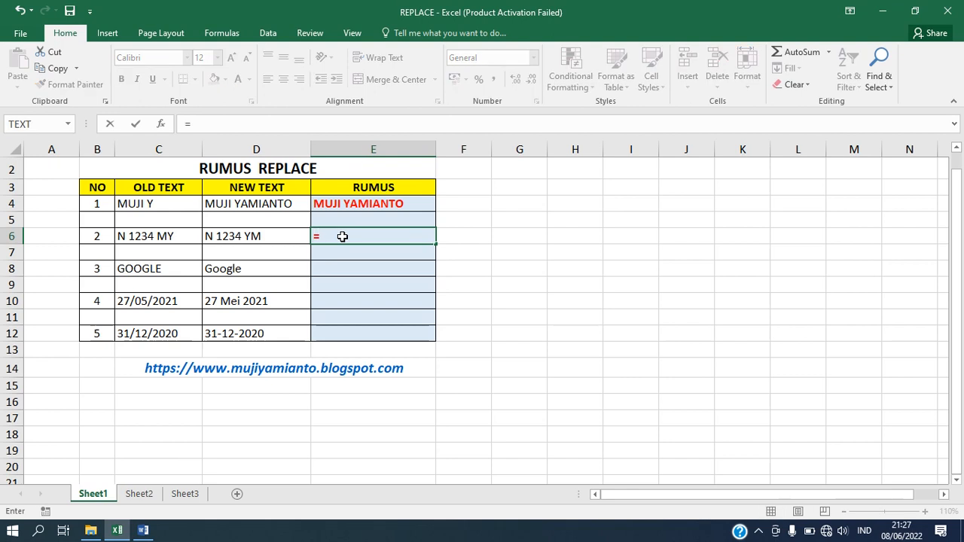
{"action": "type", "text": "REPLA"}
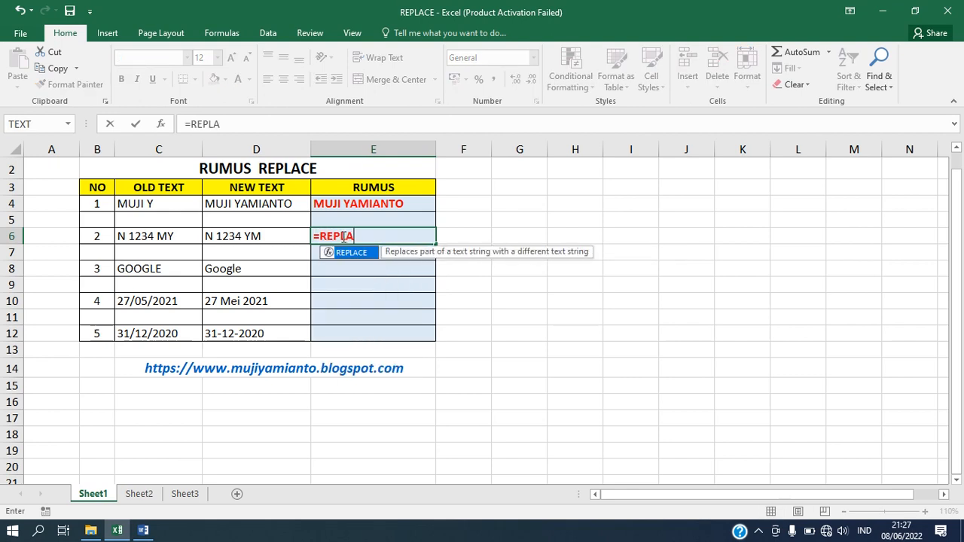
{"action": "type", "text": "CE("}
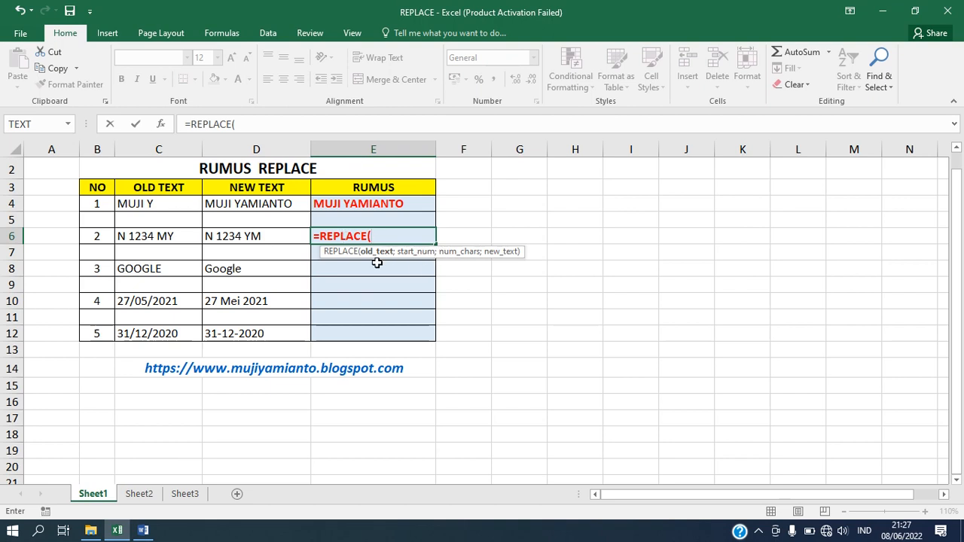
{"action": "left_click", "coordinate": [173, 236]}
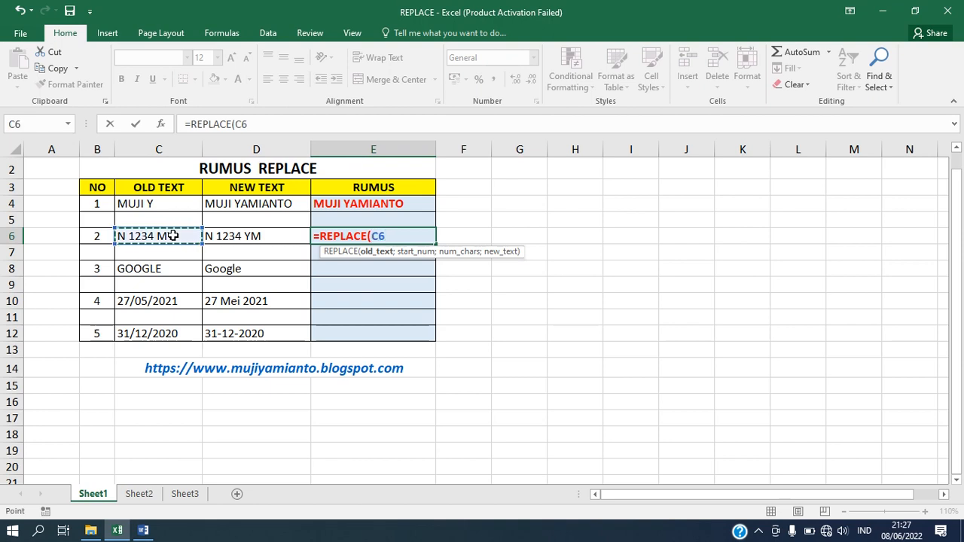
{"action": "type", "text": ";8"}
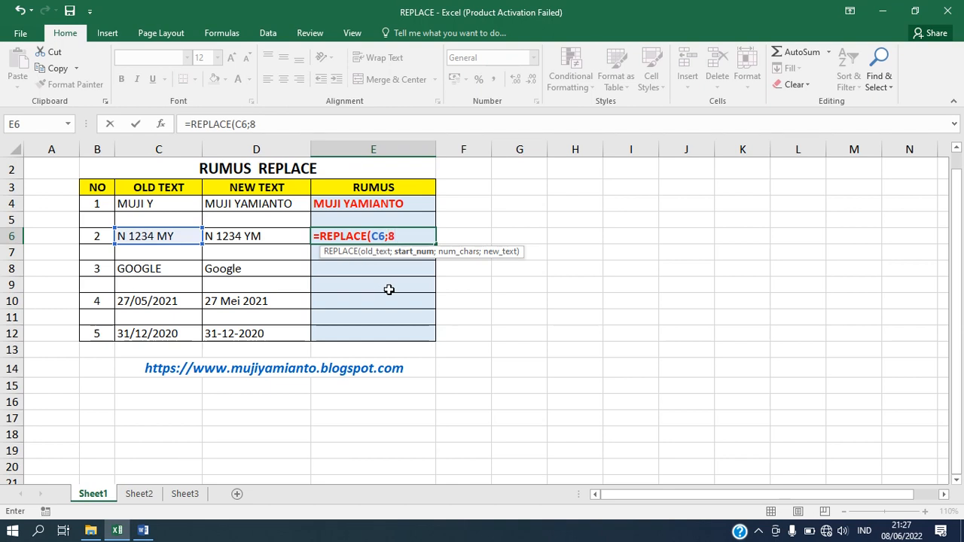
{"action": "type", "text": ";"}
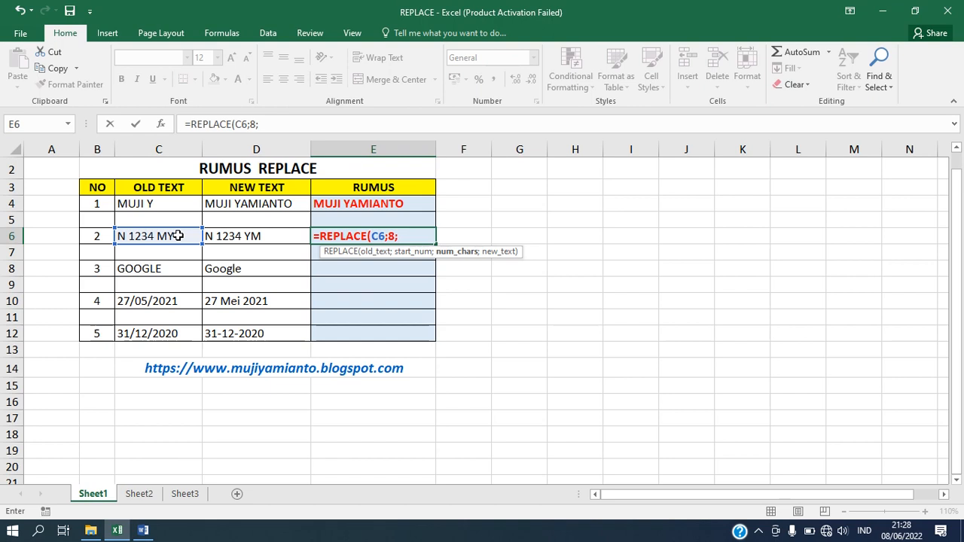
{"action": "type", "text": "2;"}
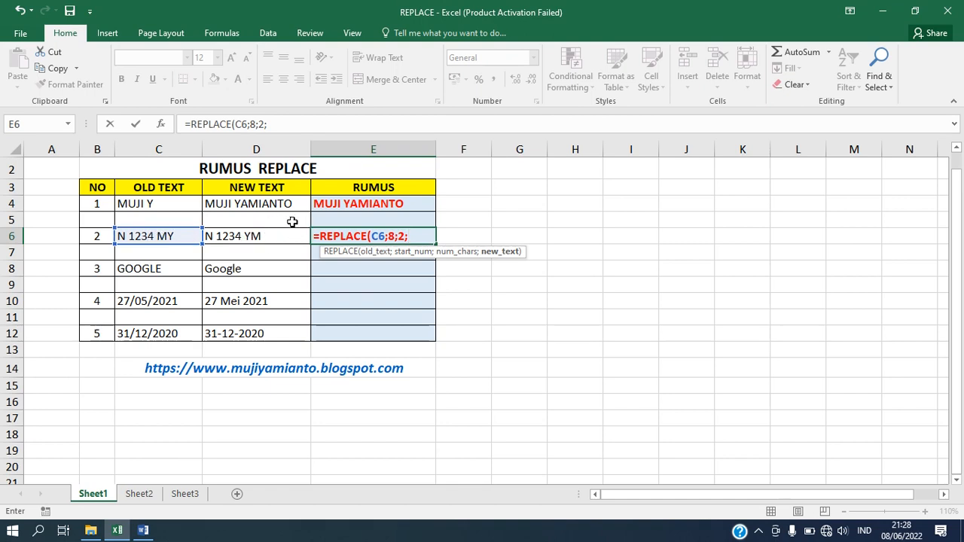
{"action": "type", "text": "YM\")"}
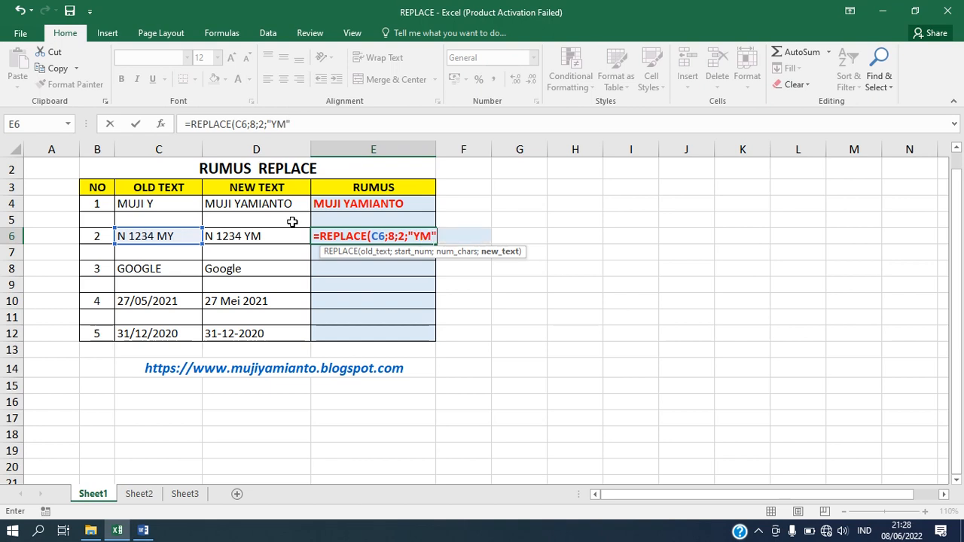
{"action": "key", "text": "Return"}
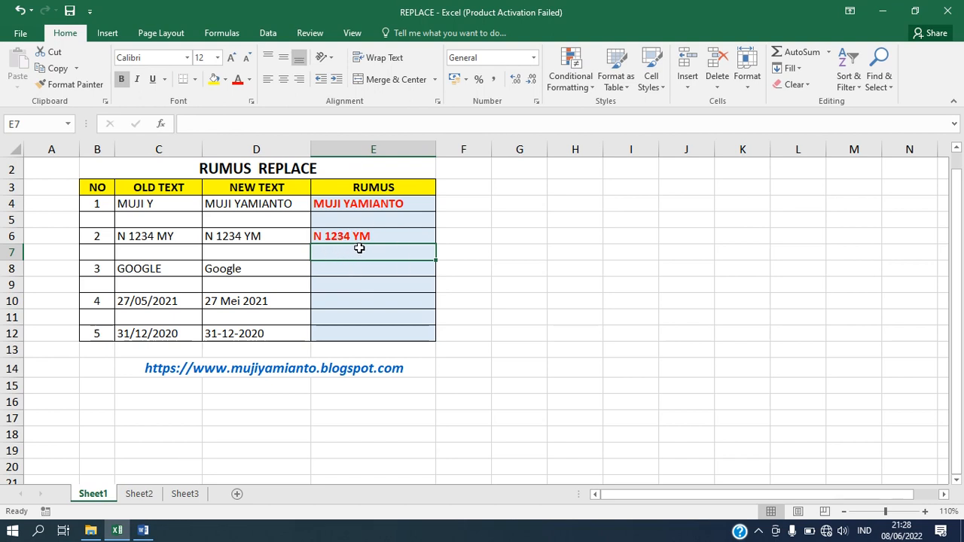
Step: Compare E6 with D6, then begin a REPLACE formula in E8 for the GOOGLE row
{"action": "left_click", "coordinate": [236, 234]}
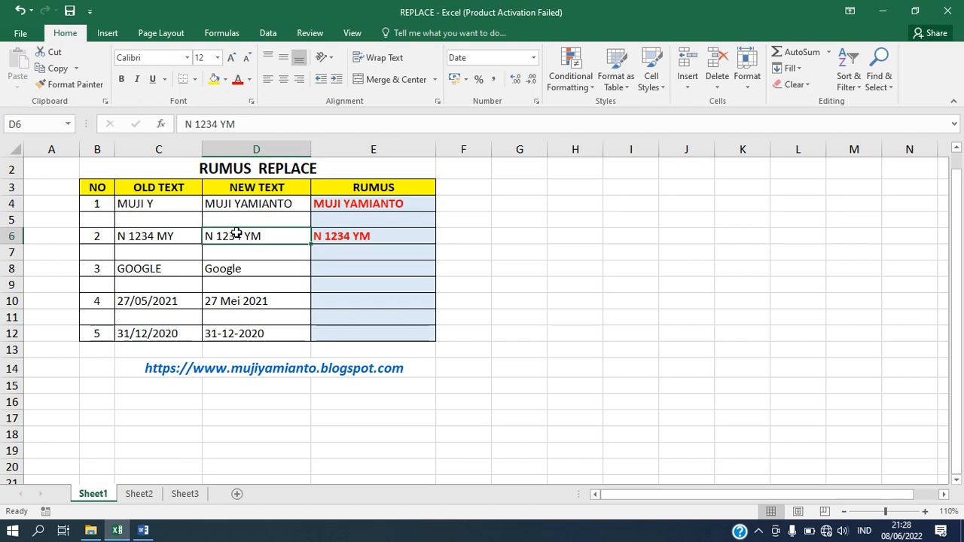
{"action": "left_click", "coordinate": [350, 268]}
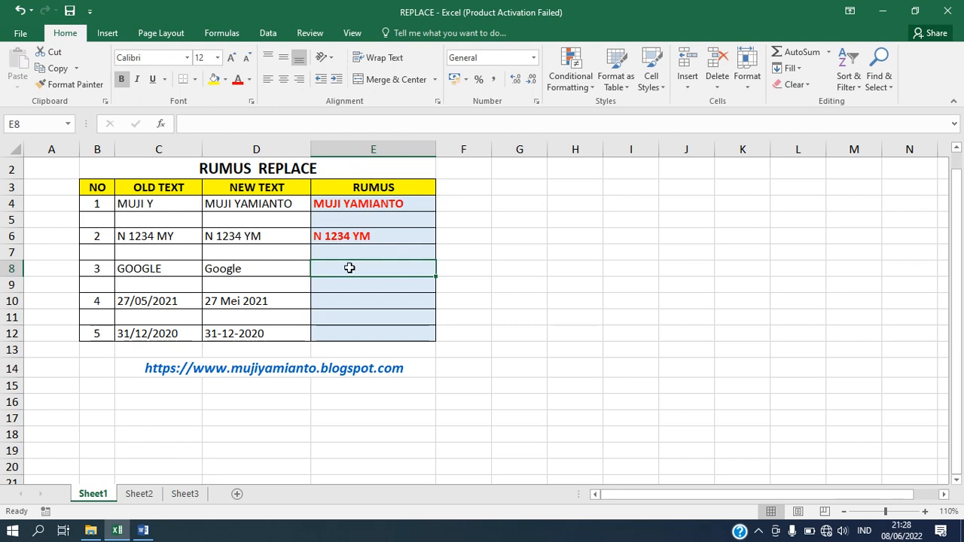
{"action": "type", "text": "="}
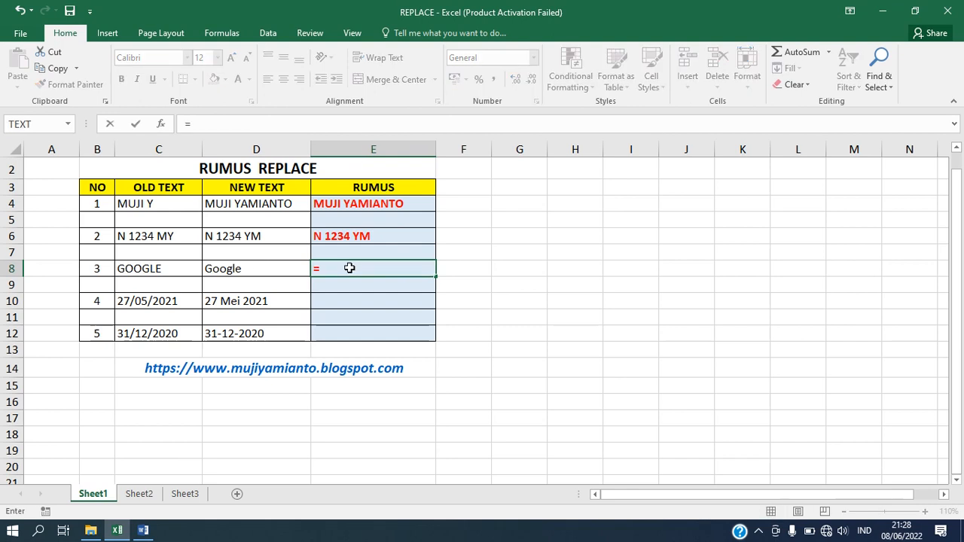
{"action": "type", "text": "REPLAC"}
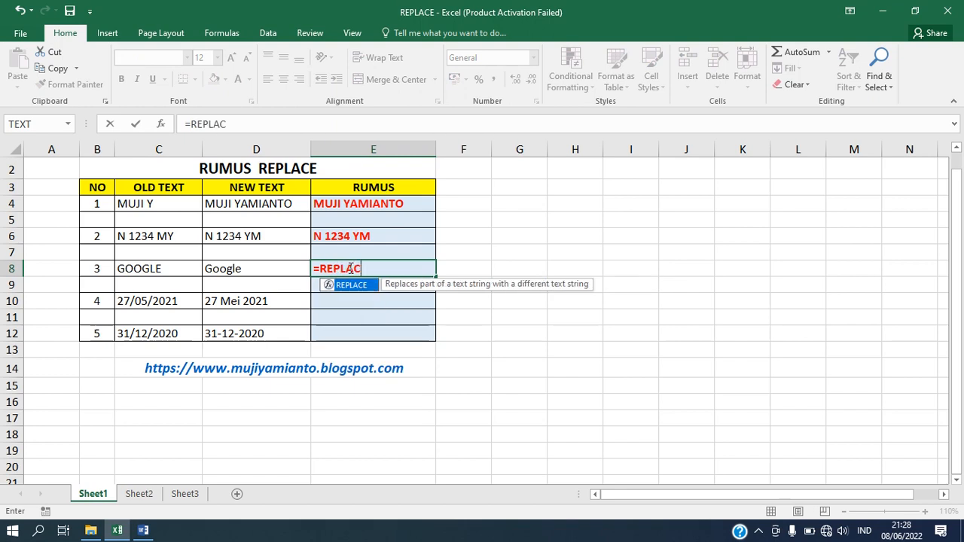
{"action": "type", "text": "E("}
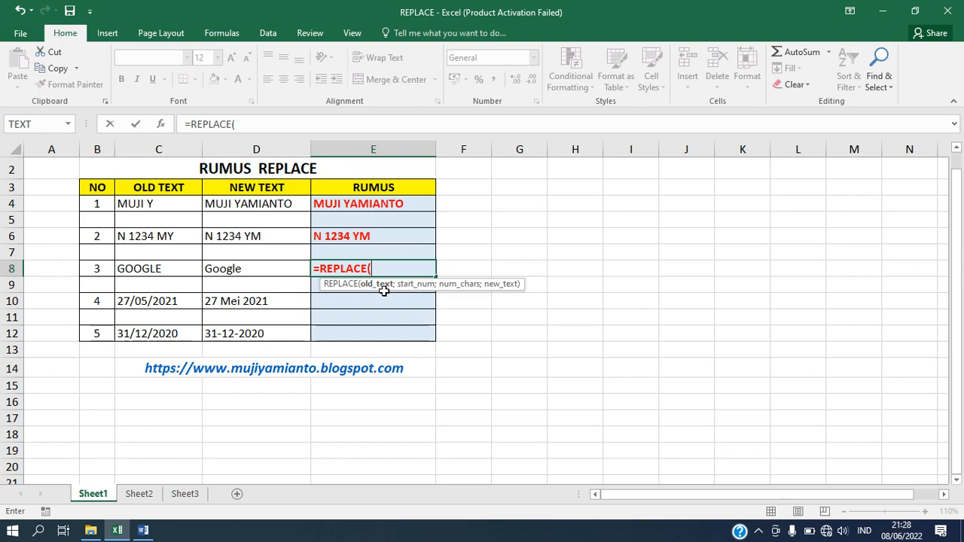
Step: Complete E8 as =REPLACE(C8;1;6;"Google") so GOOGLE becomes Google
{"action": "left_click", "coordinate": [168, 267]}
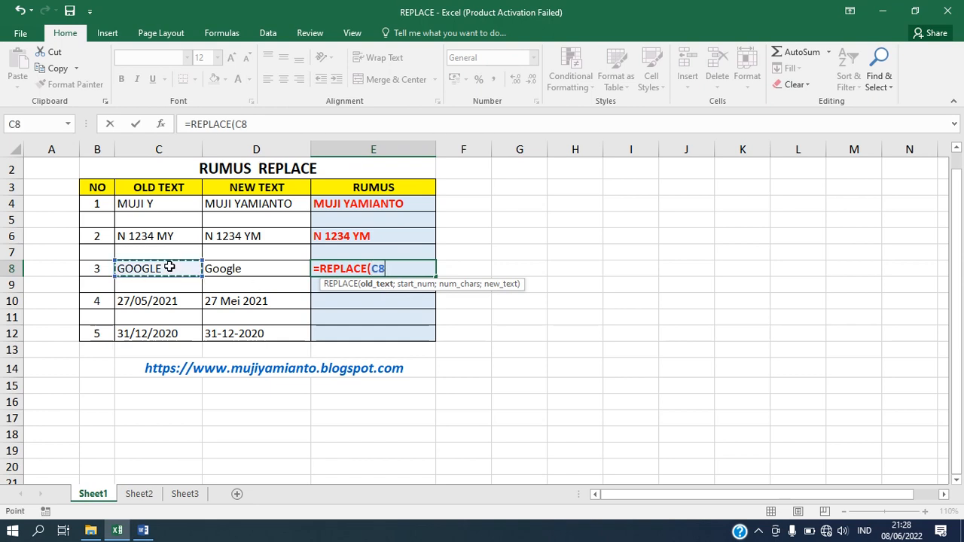
{"action": "type", "text": ";"}
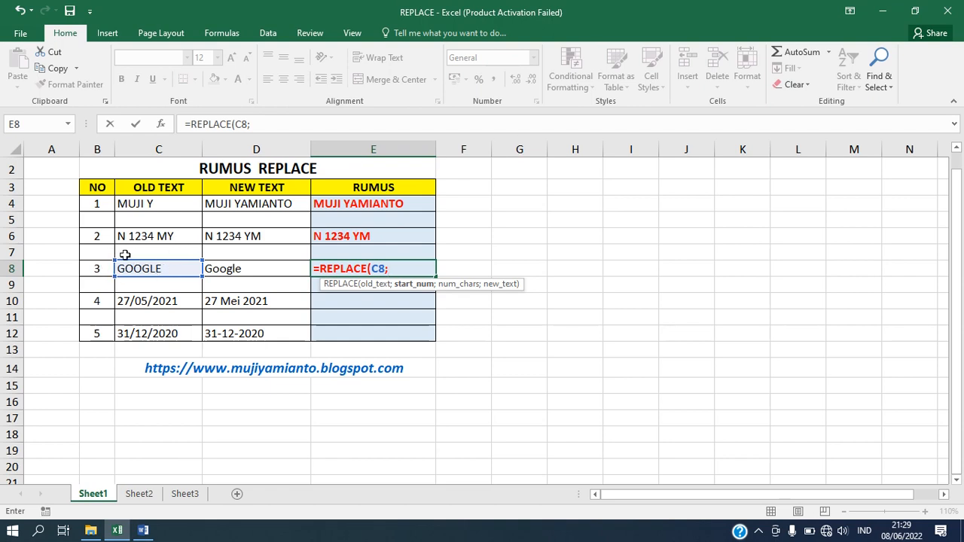
{"action": "type", "text": "1;"}
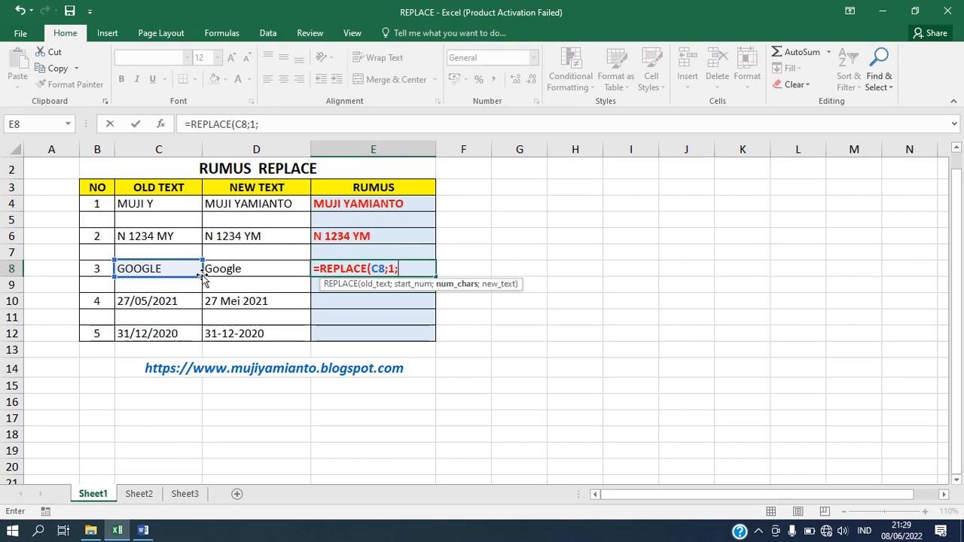
{"action": "type", "text": "6;"}
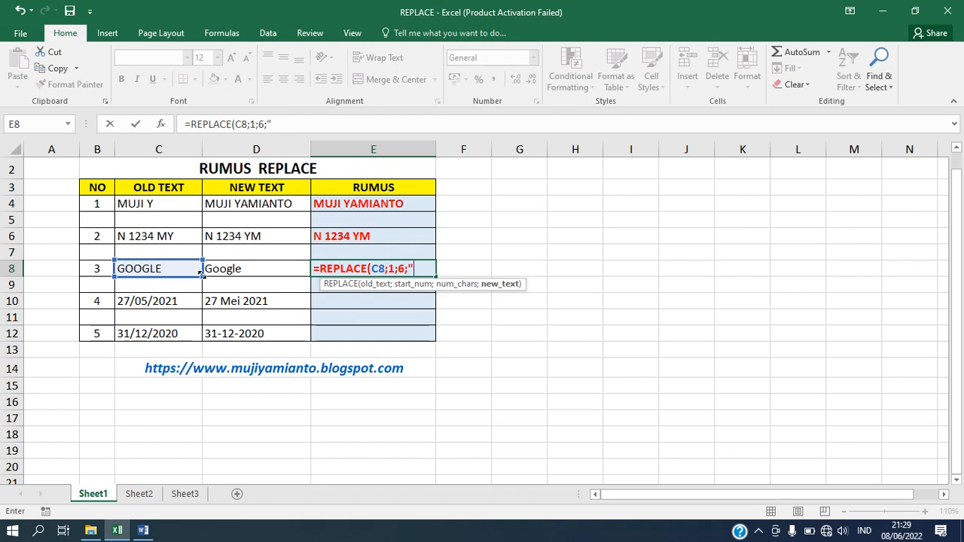
{"action": "type", "text": "\"Goog"}
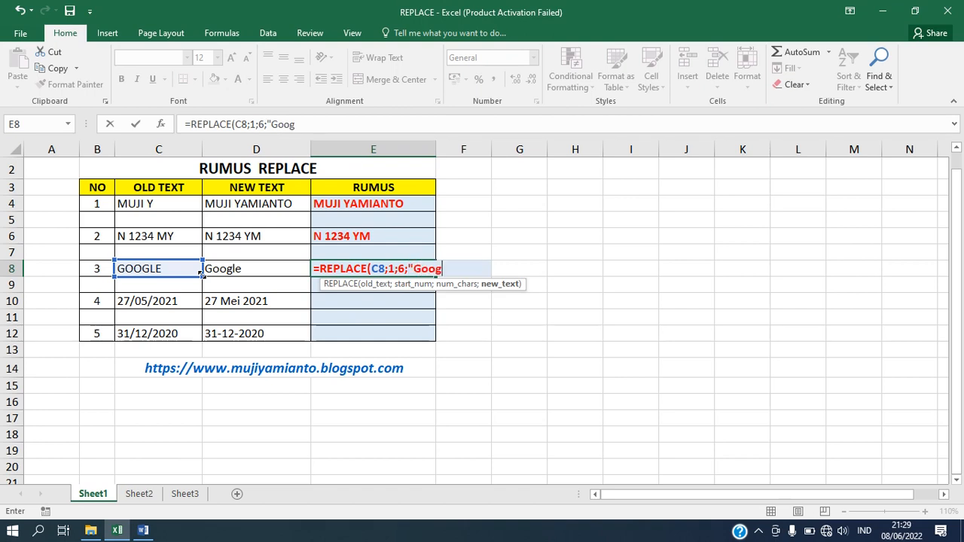
{"action": "type", "text": "le\")"}
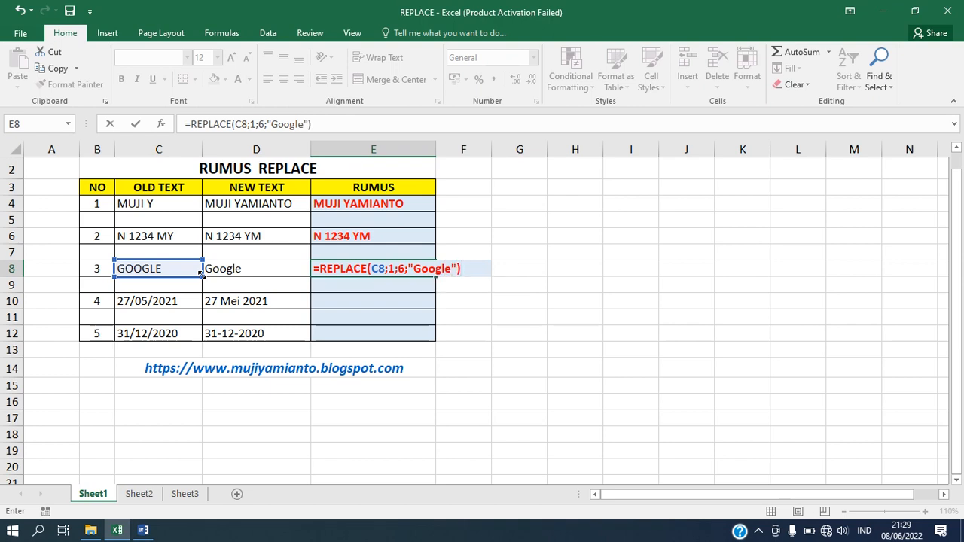
{"action": "key", "text": "Return"}
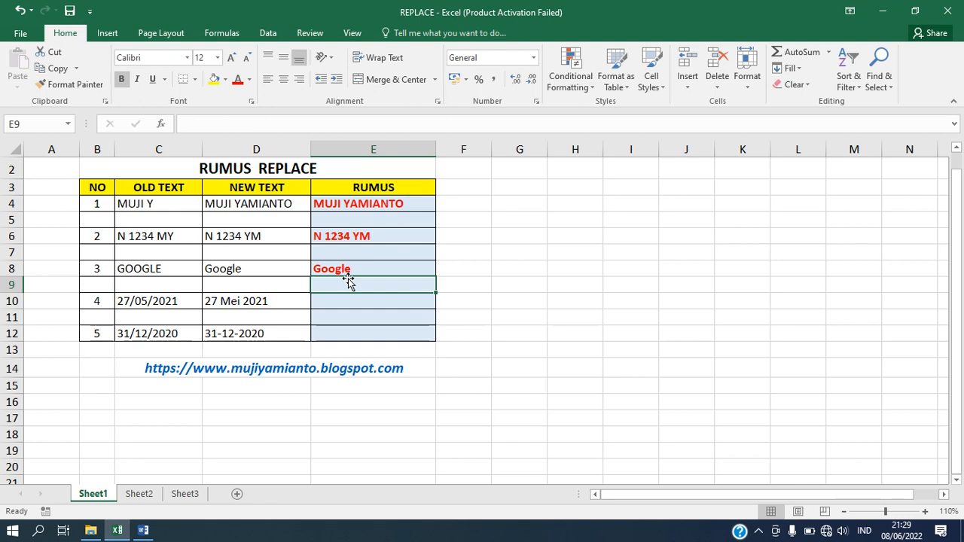
{"action": "left_click", "coordinate": [151, 302]}
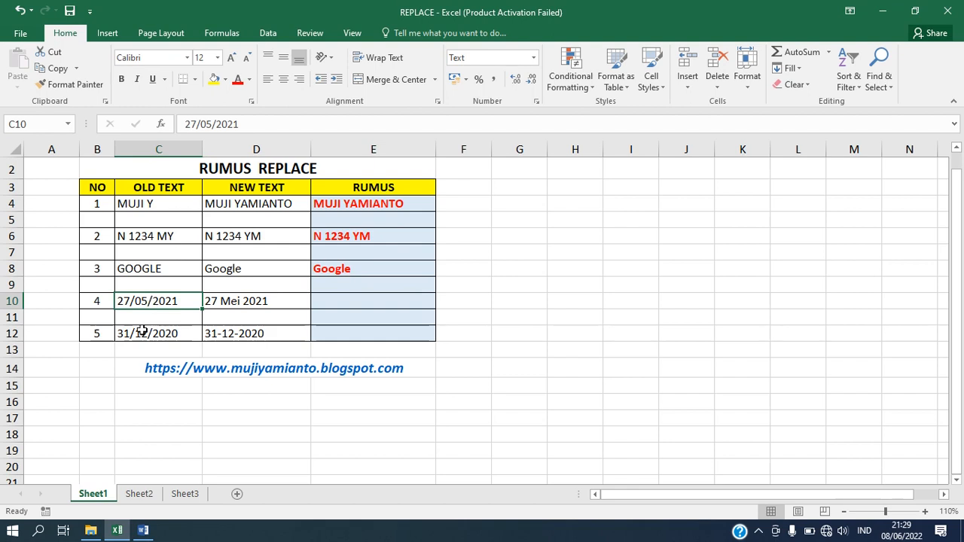
{"action": "left_click", "coordinate": [142, 330]}
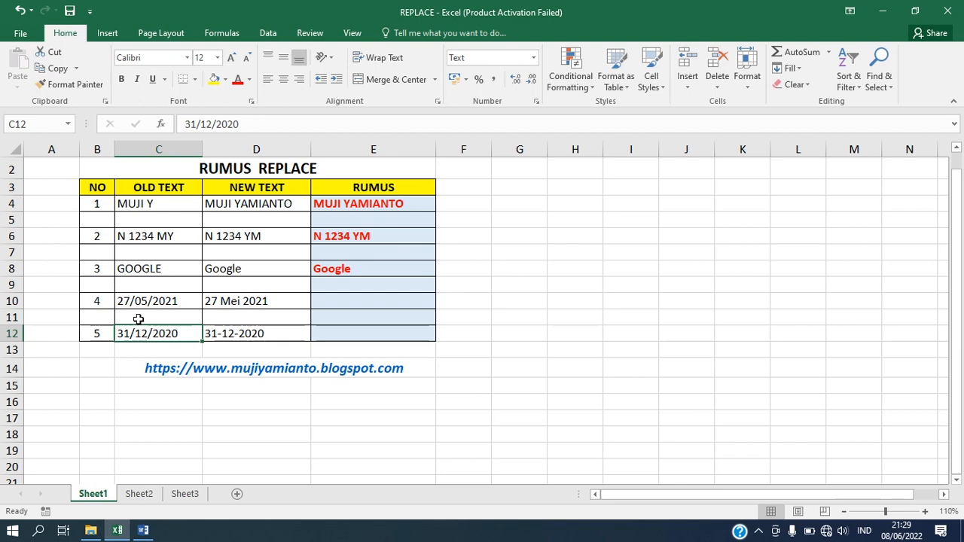
{"action": "left_click", "coordinate": [170, 301]}
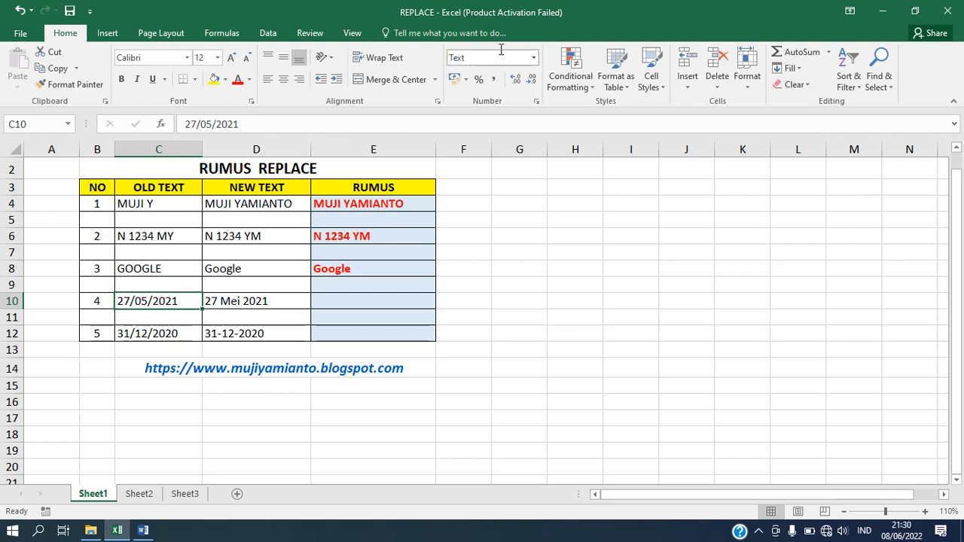
{"action": "left_click", "coordinate": [165, 334]}
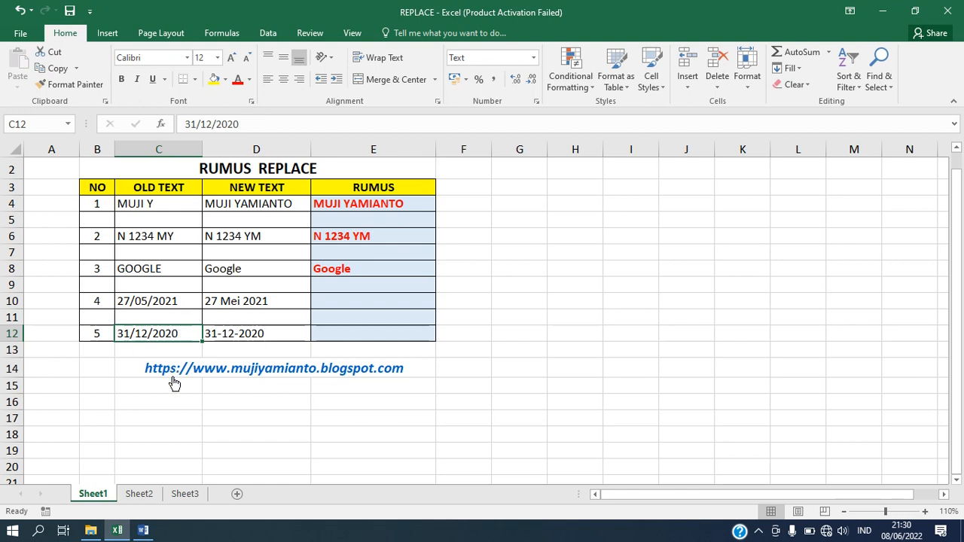
Step: Enter 27/05/2021 in C16 and compare how it is stored against C10
{"action": "left_click", "coordinate": [151, 403]}
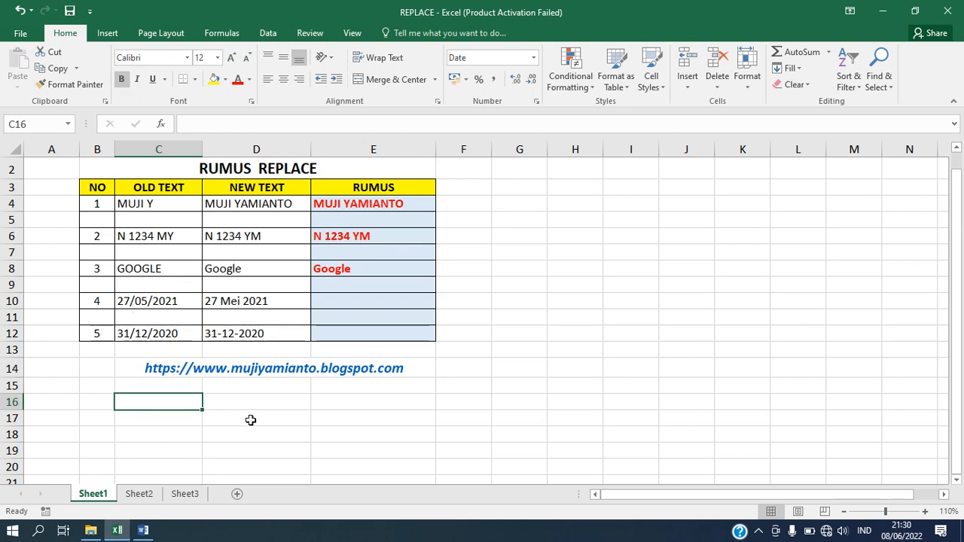
{"action": "type", "text": "27"}
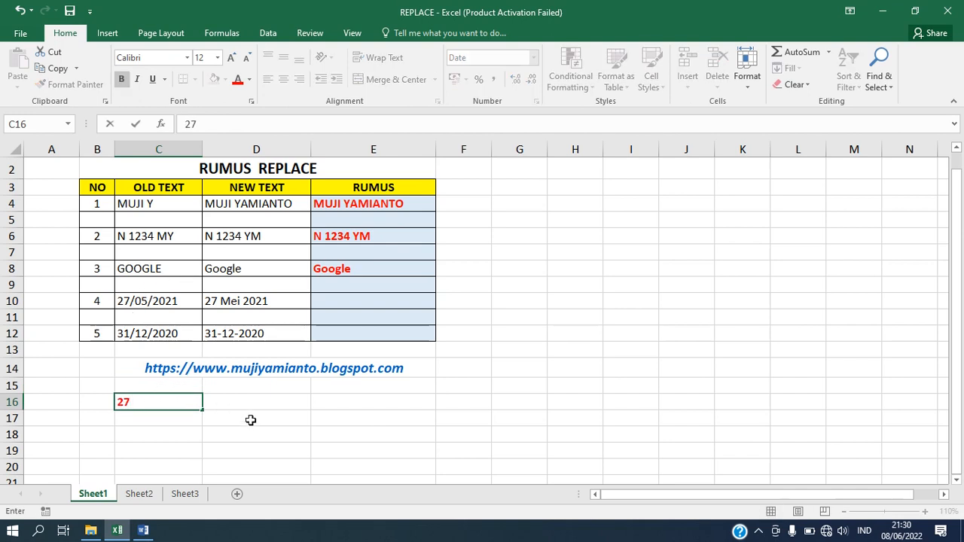
{"action": "type", "text": "/05/2021"}
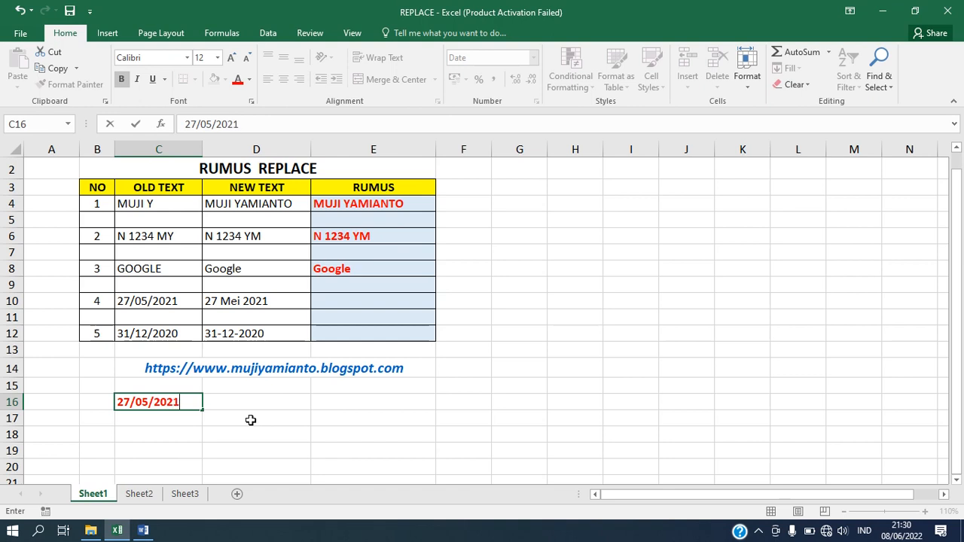
{"action": "key", "text": "Return"}
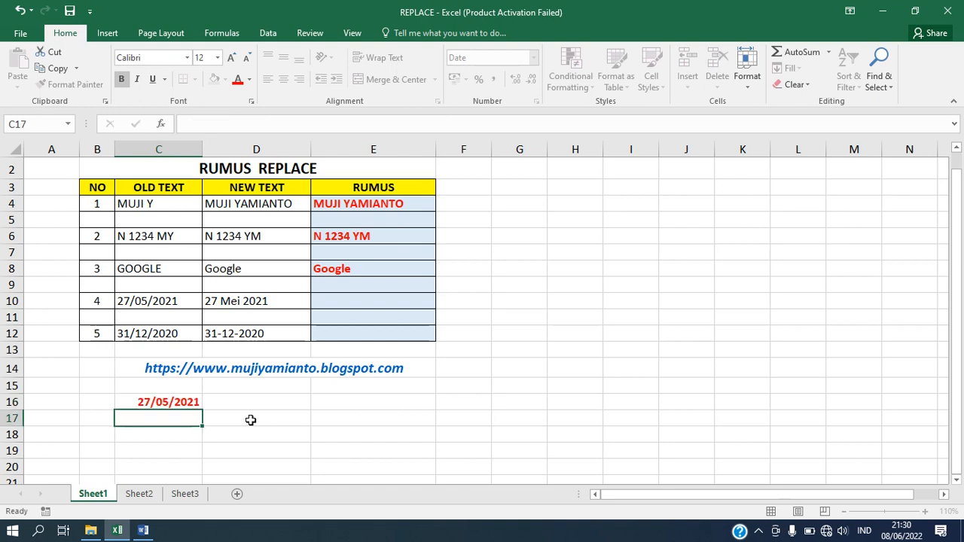
{"action": "left_click", "coordinate": [178, 402]}
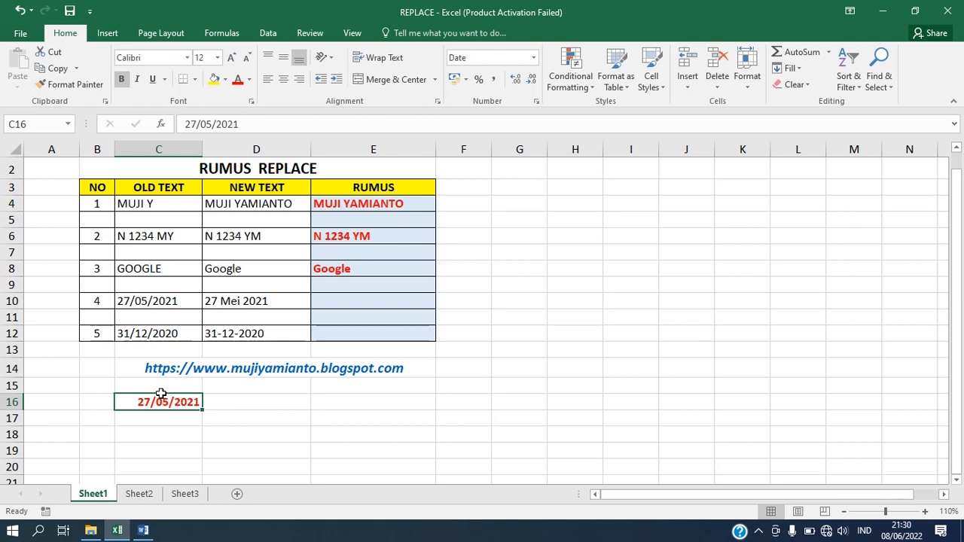
{"action": "left_click", "coordinate": [172, 299]}
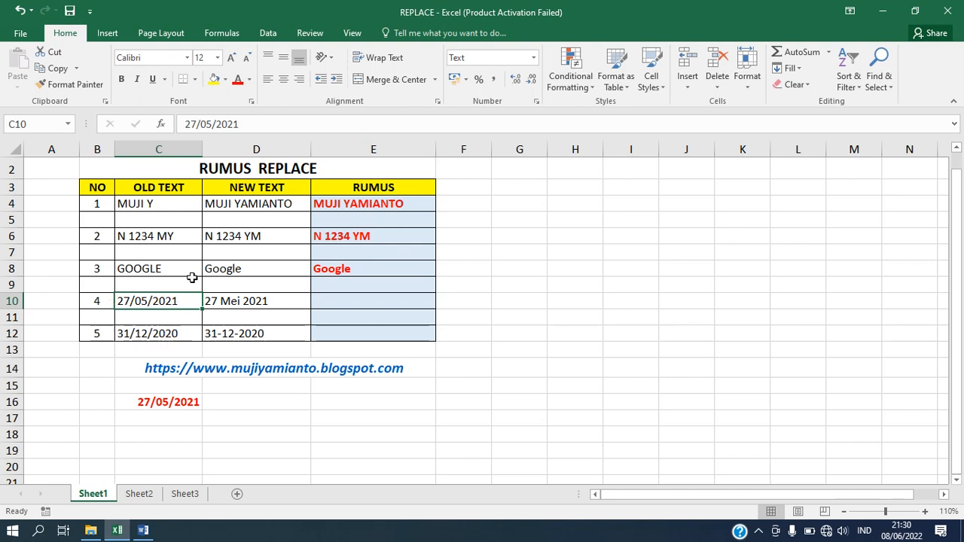
{"action": "left_click", "coordinate": [138, 403]}
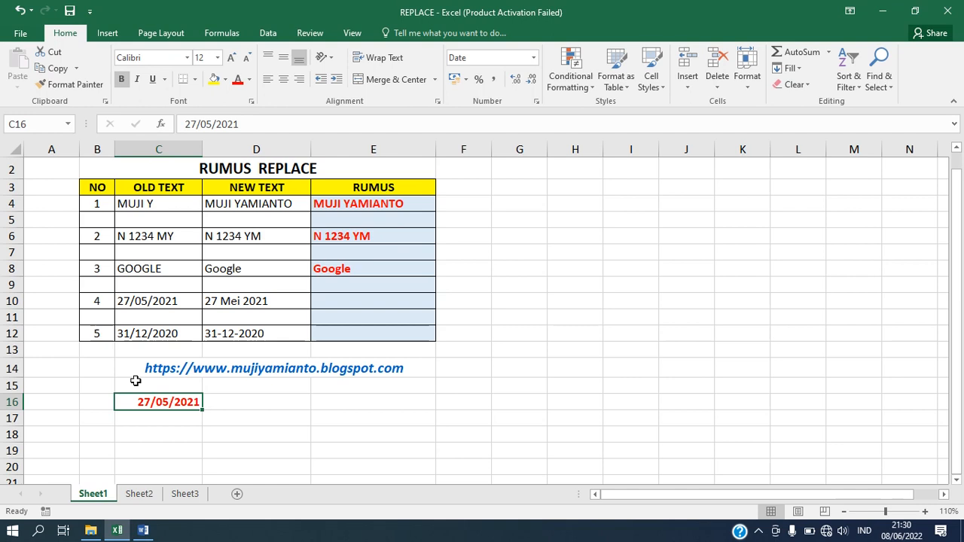
{"action": "left_click", "coordinate": [534, 58]}
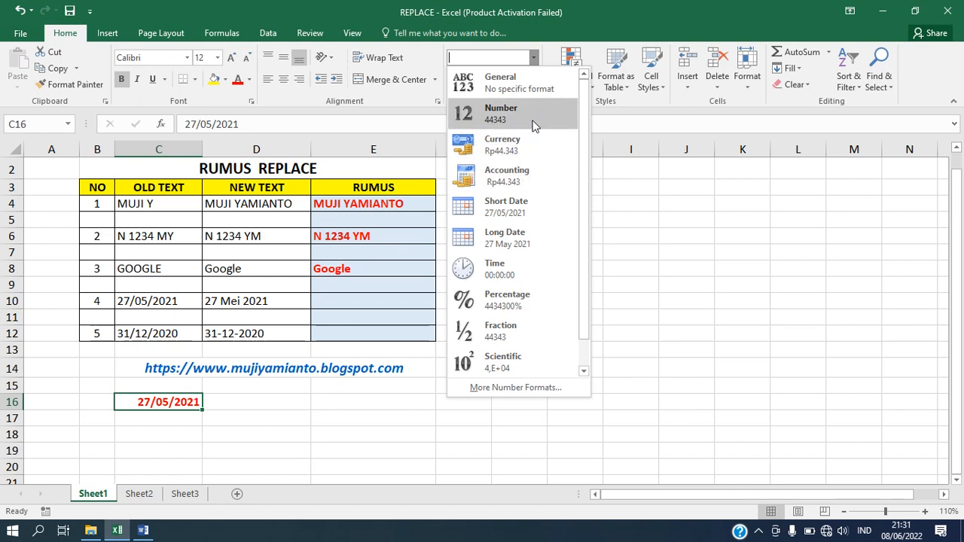
{"action": "left_click", "coordinate": [164, 301]}
{"action": "left_click", "coordinate": [165, 301]}
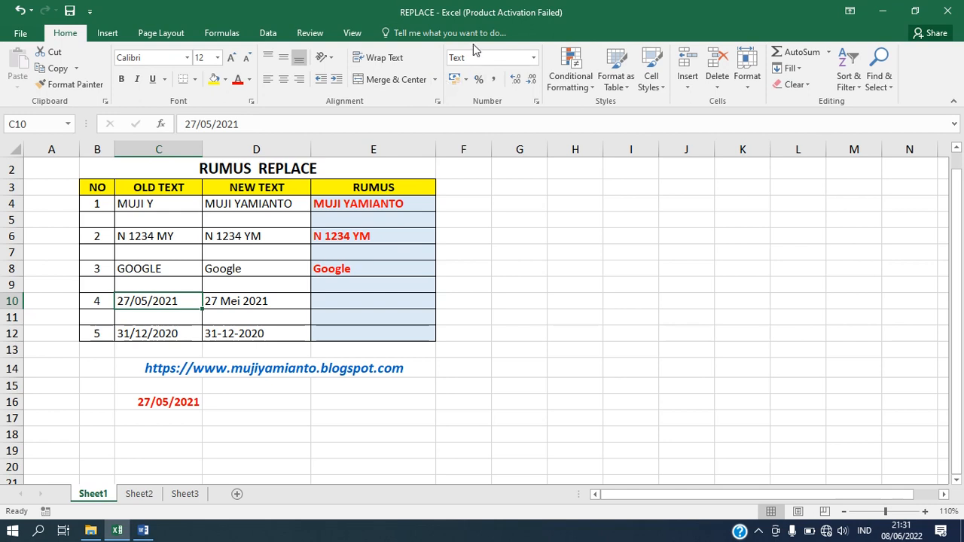
{"action": "left_click", "coordinate": [534, 60]}
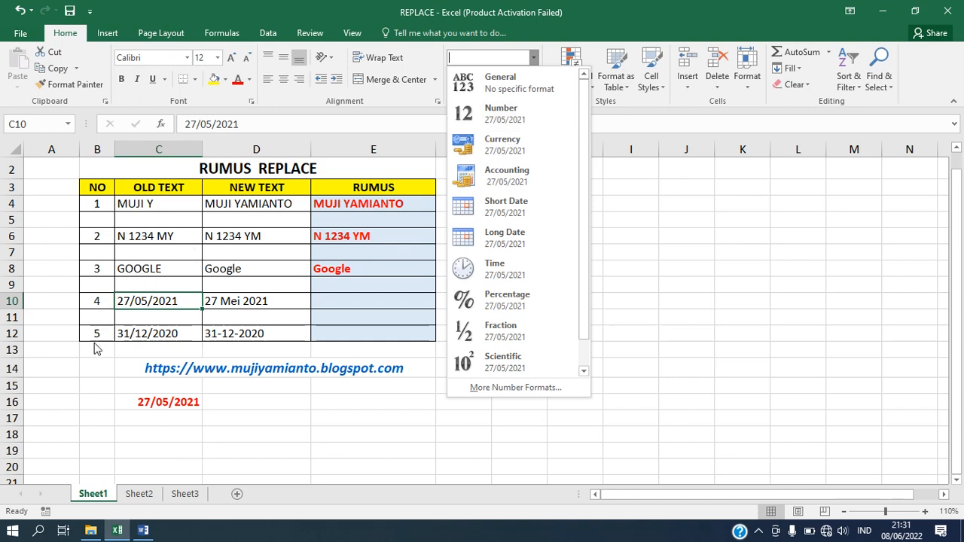
{"action": "left_click", "coordinate": [105, 375]}
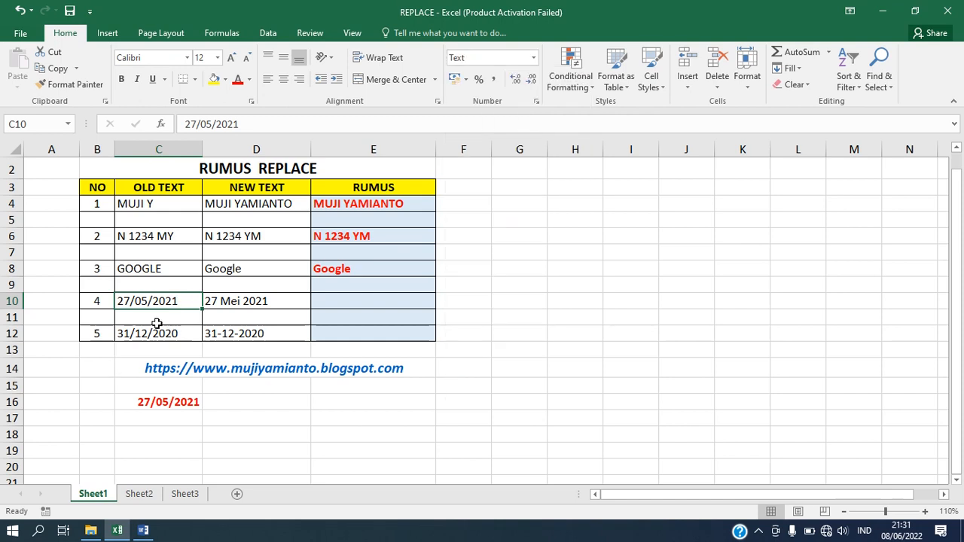
{"action": "left_click", "coordinate": [160, 398]}
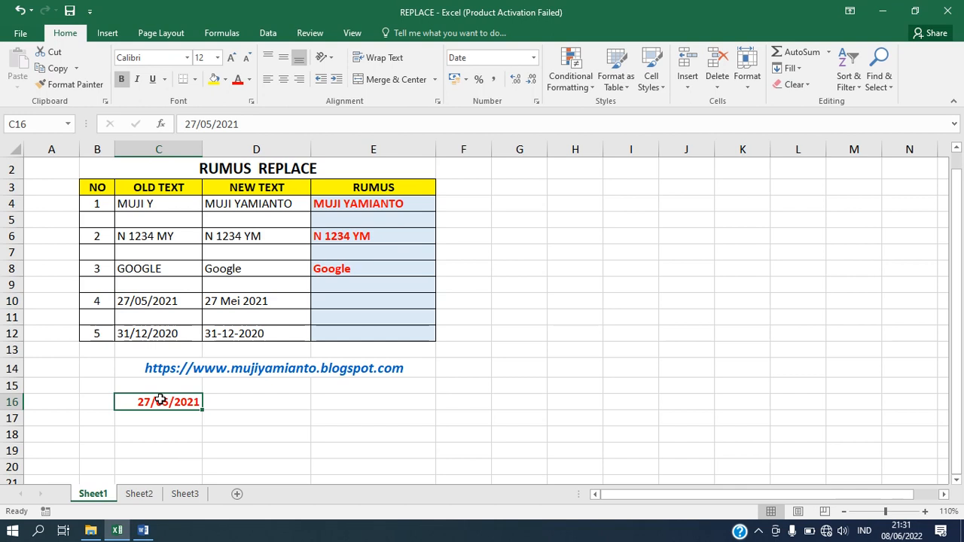
{"action": "left_click", "coordinate": [337, 301]}
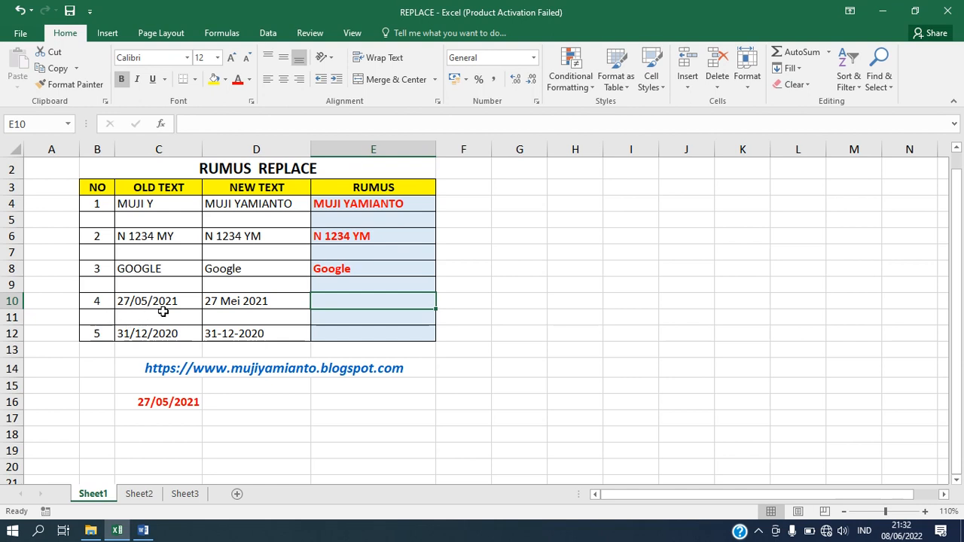
Step: Write a REPLACE formula in E10 on C10's date, starting at position 4 with new text mei
{"action": "left_click", "coordinate": [242, 299]}
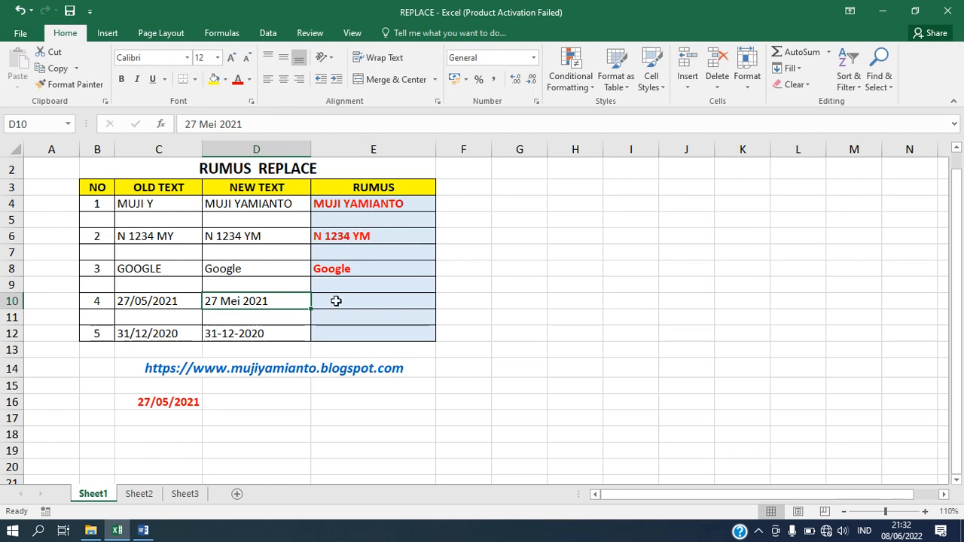
{"action": "left_click", "coordinate": [336, 301]}
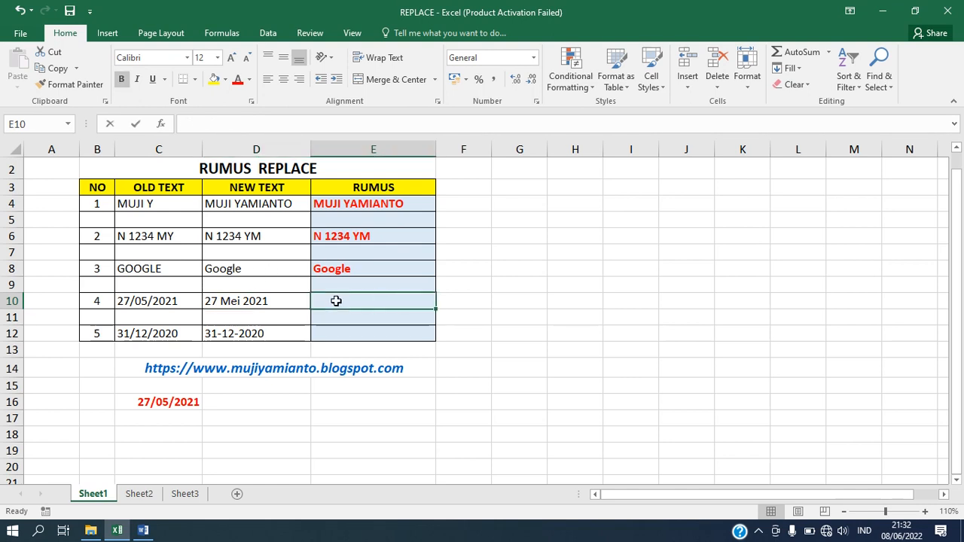
{"action": "type", "text": "=RE"}
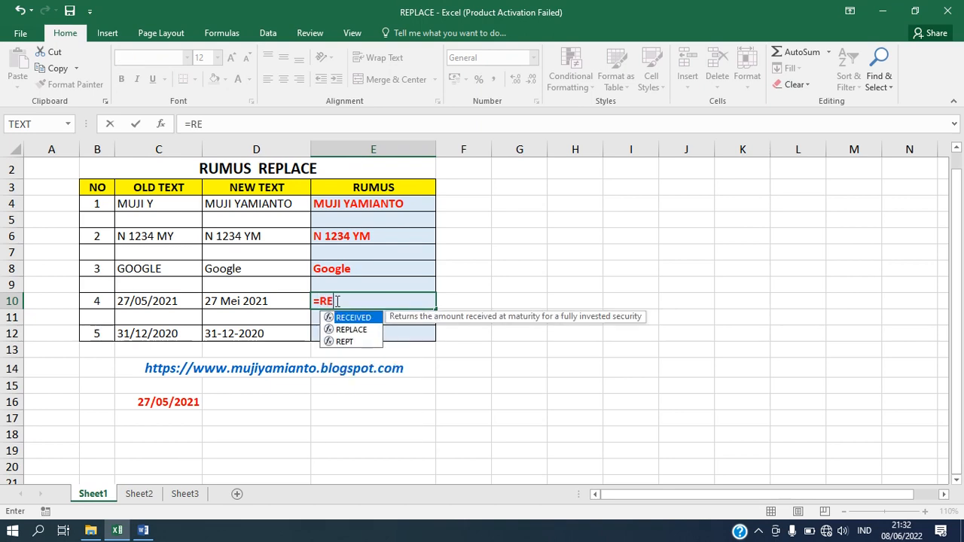
{"action": "type", "text": "PLACE"}
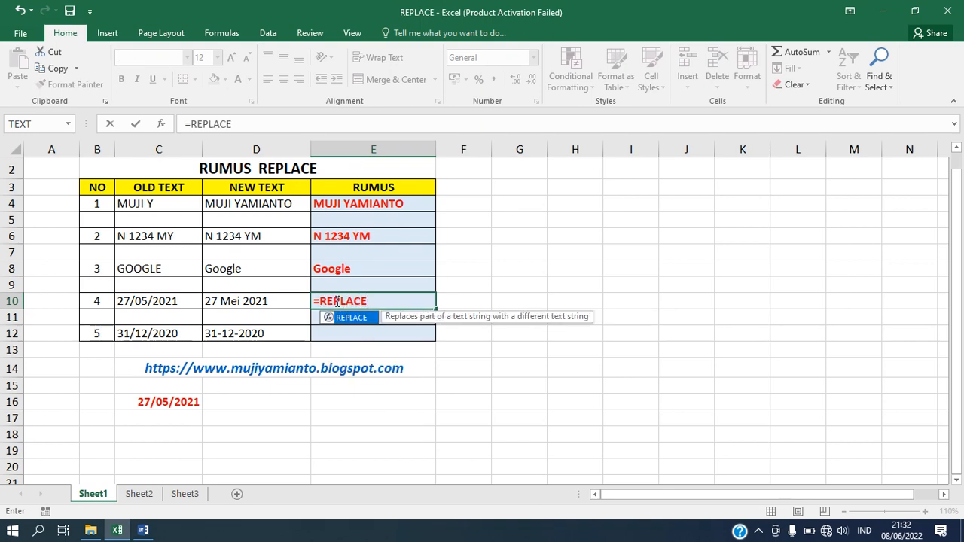
{"action": "type", "text": "("}
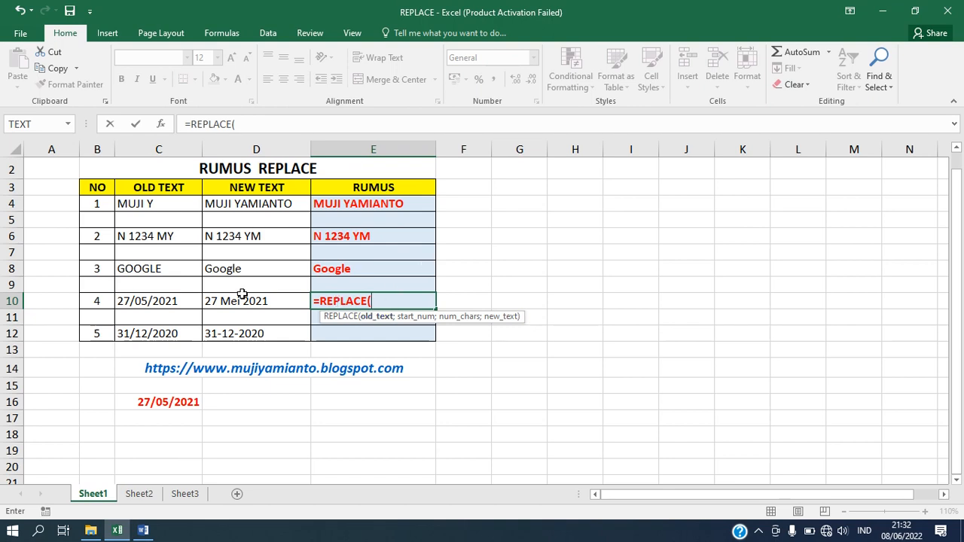
{"action": "left_click", "coordinate": [149, 300]}
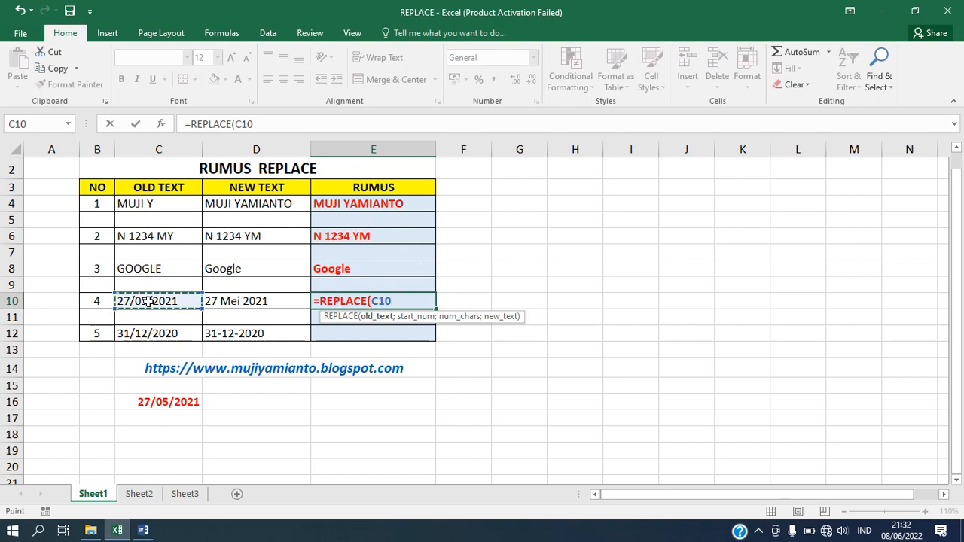
{"action": "type", "text": ";3"}
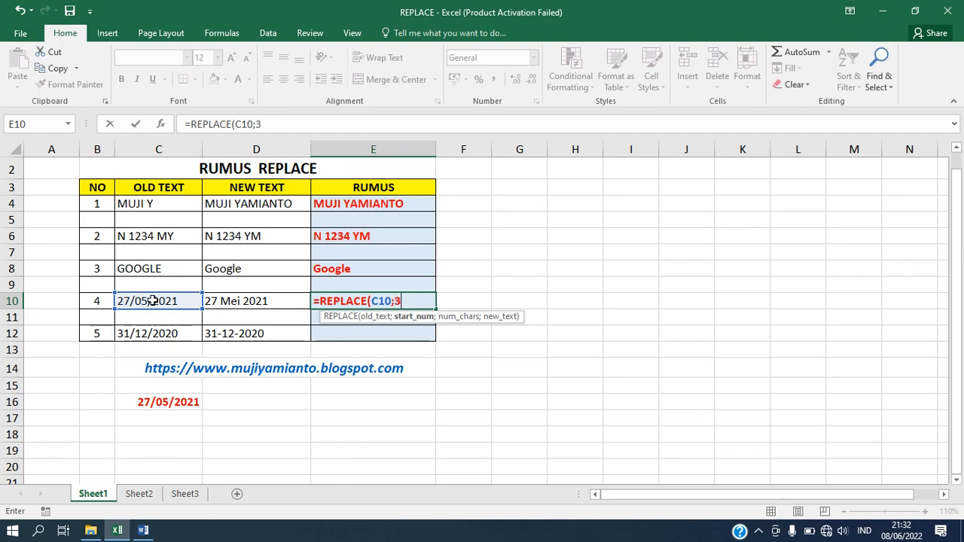
{"action": "type", "text": ";"}
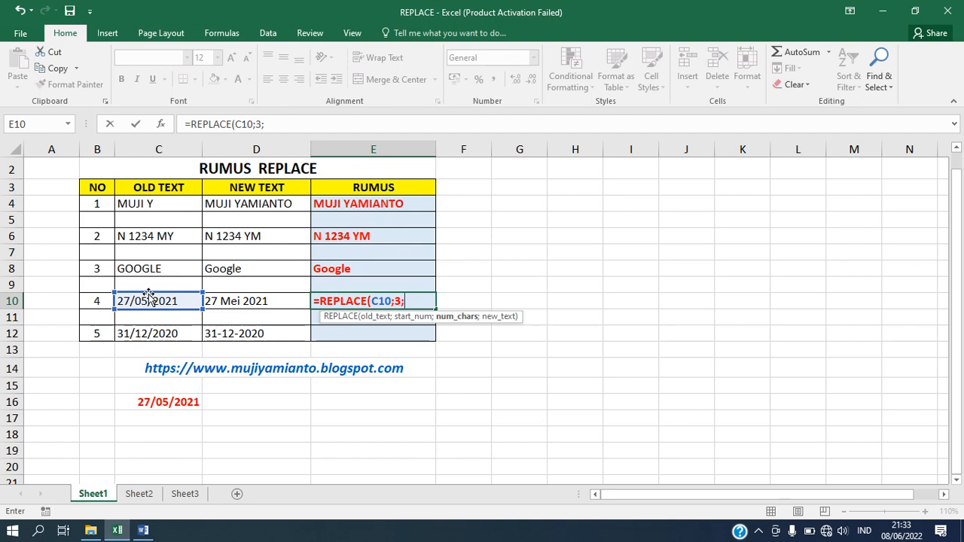
{"action": "type", "text": "4;"}
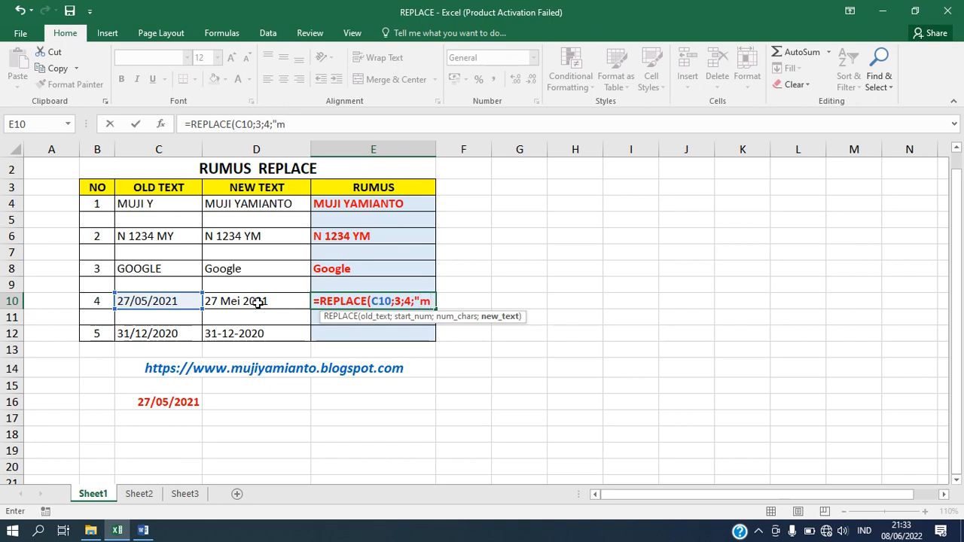
{"action": "type", "text": "mei"}
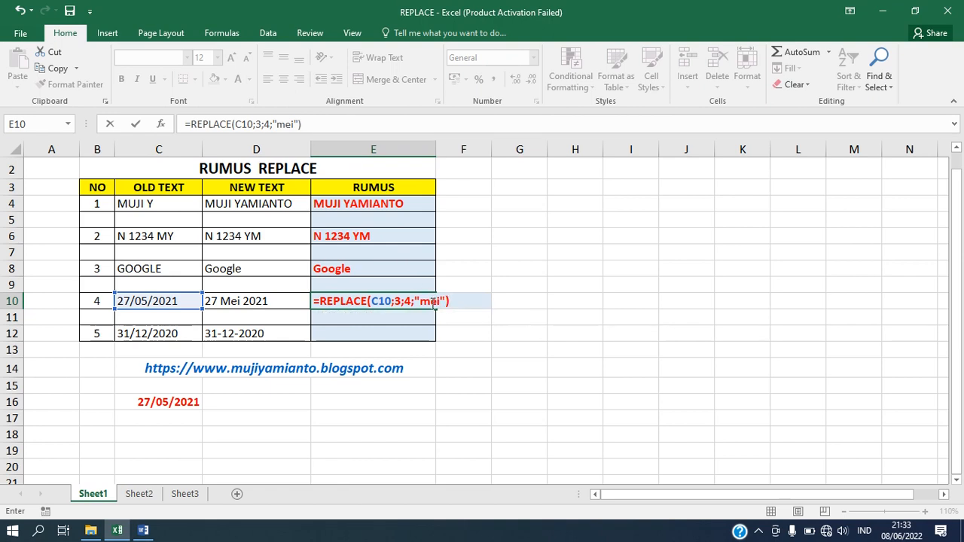
Step: Capitalise the new text to Mei so E10 returns 27Mei2021
{"action": "left_click", "coordinate": [426, 301]}
{"action": "key", "text": "BackSpace"}
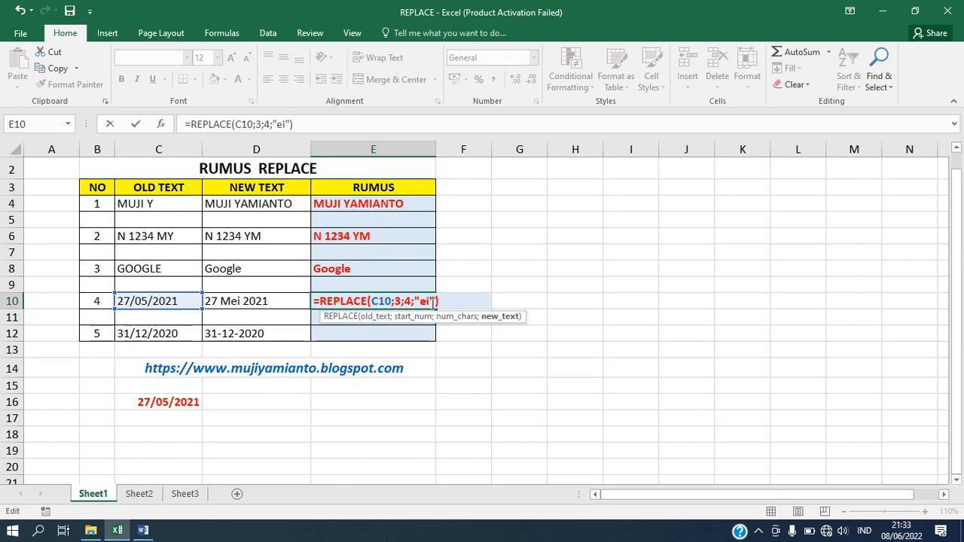
{"action": "type", "text": "M"}
{"action": "key", "text": "Return"}
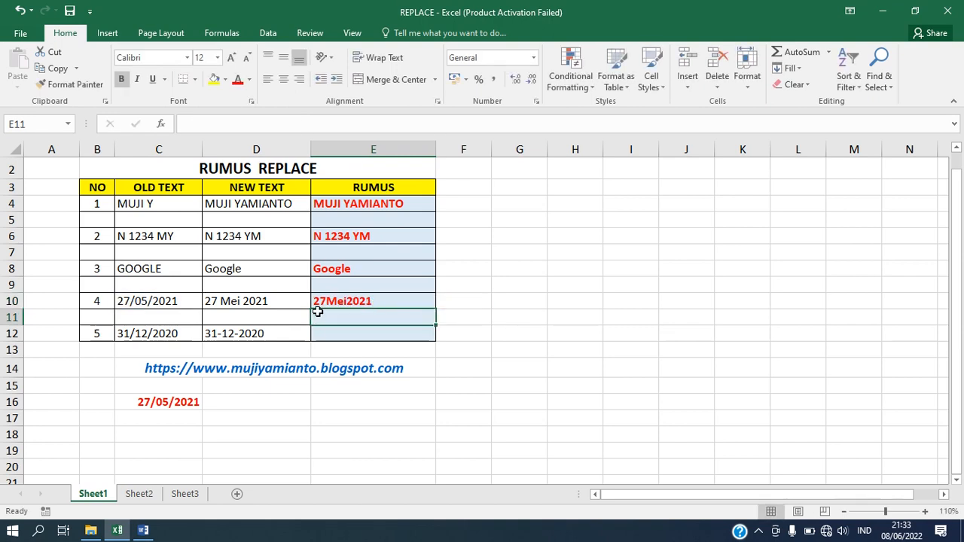
Step: Add spaces around Mei in E10's new text so it returns 27 Mei 2021 like D10
{"action": "left_click", "coordinate": [392, 298]}
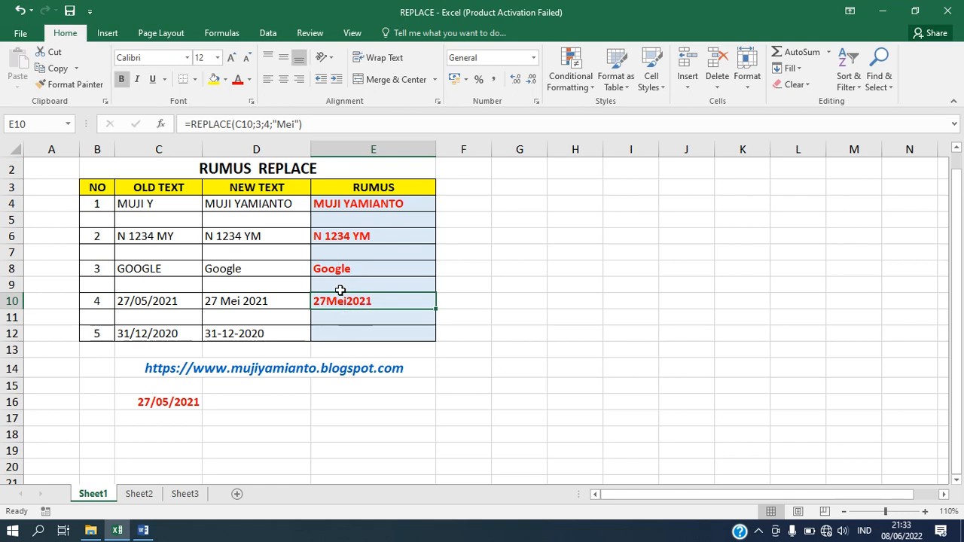
{"action": "left_click", "coordinate": [208, 306]}
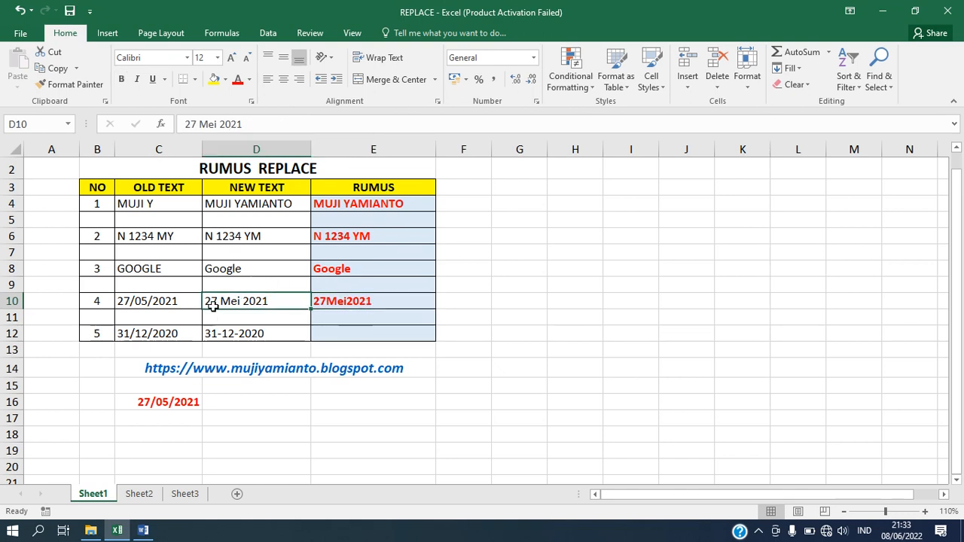
{"action": "left_click", "coordinate": [349, 299]}
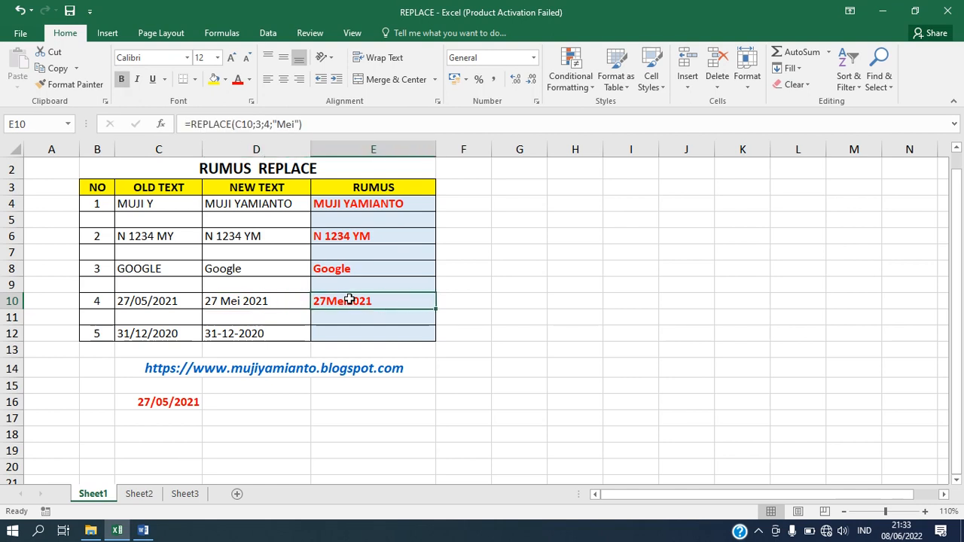
{"action": "double_click", "coordinate": [350, 300]}
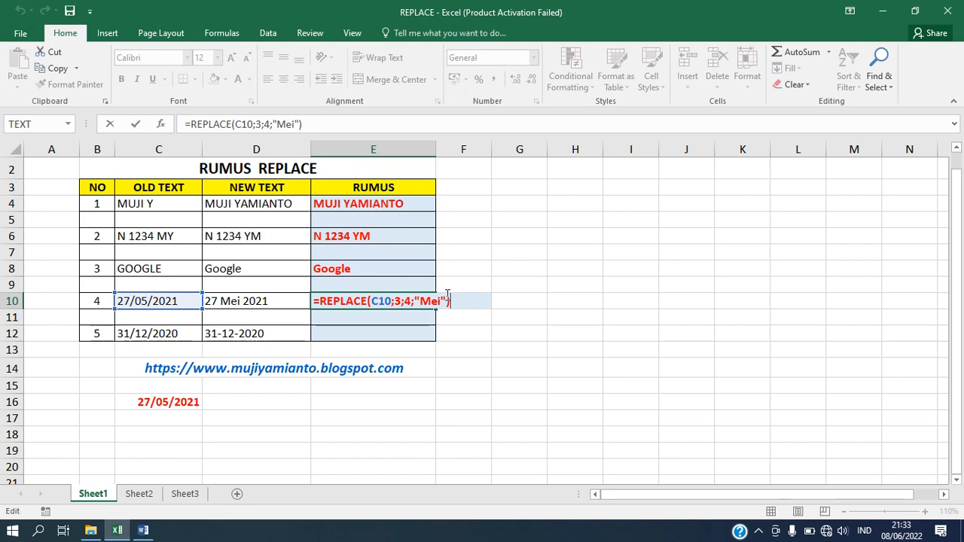
{"action": "left_click", "coordinate": [421, 300]}
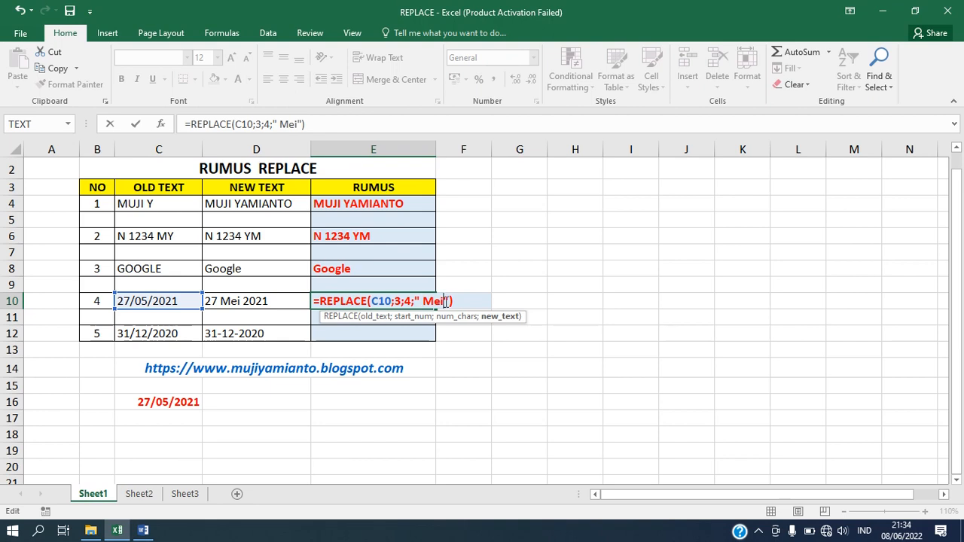
{"action": "left_click", "coordinate": [445, 302]}
{"action": "key", "text": "Return"}
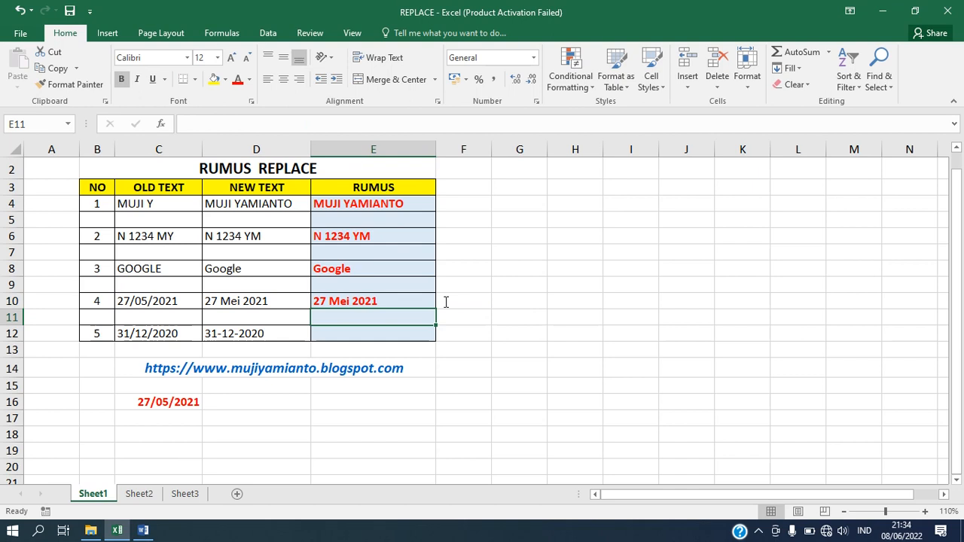
{"action": "left_click", "coordinate": [369, 302]}
{"action": "left_click", "coordinate": [352, 331]}
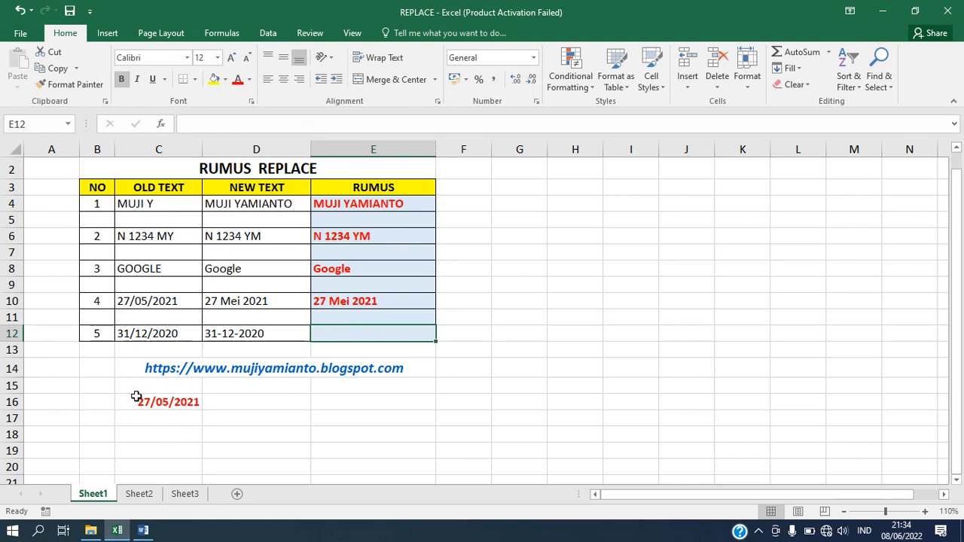
{"action": "left_click", "coordinate": [176, 400]}
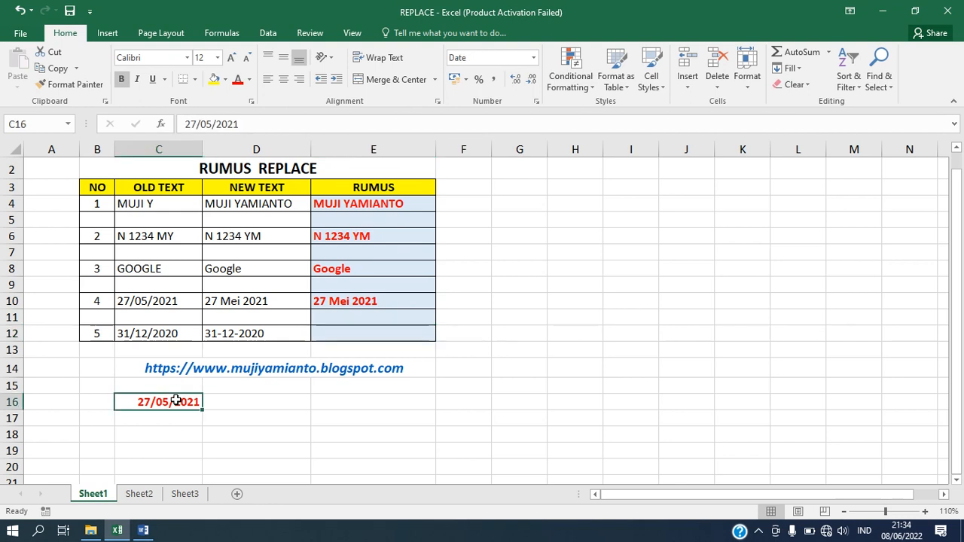
{"action": "left_click", "coordinate": [347, 332]}
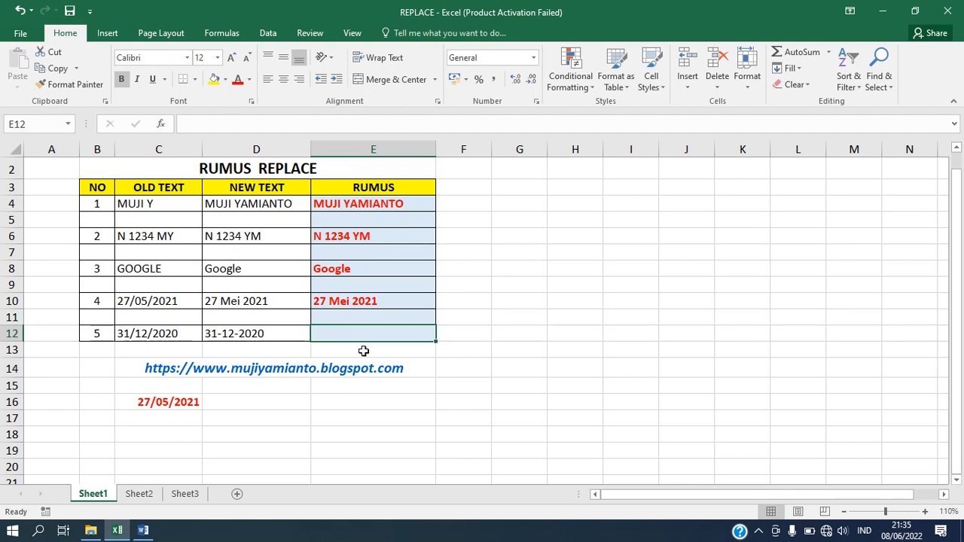
Step: Enter =REPLACE(C12;3;4;"-12-") in E12, turning 31/12/2020 into 31-12-2020
{"action": "type", "text": "="}
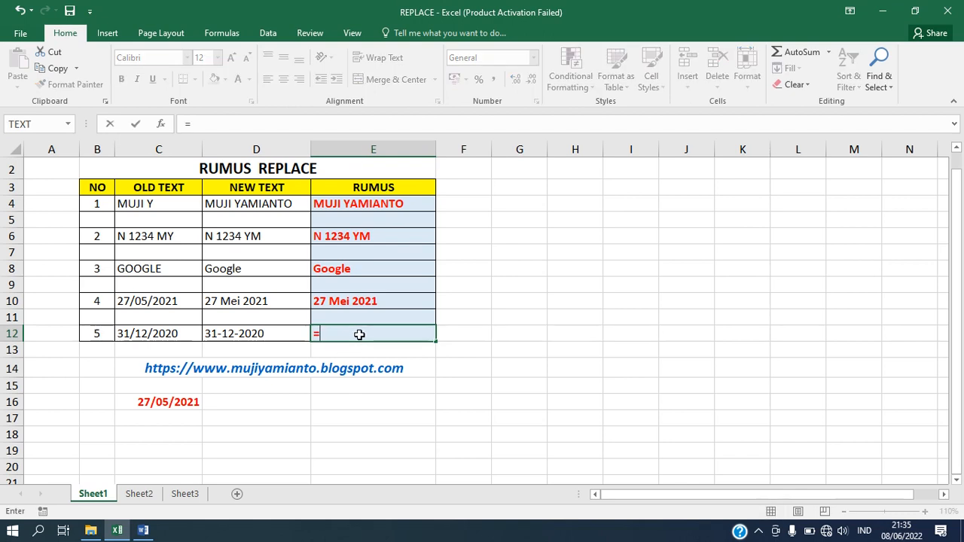
{"action": "type", "text": "replace"}
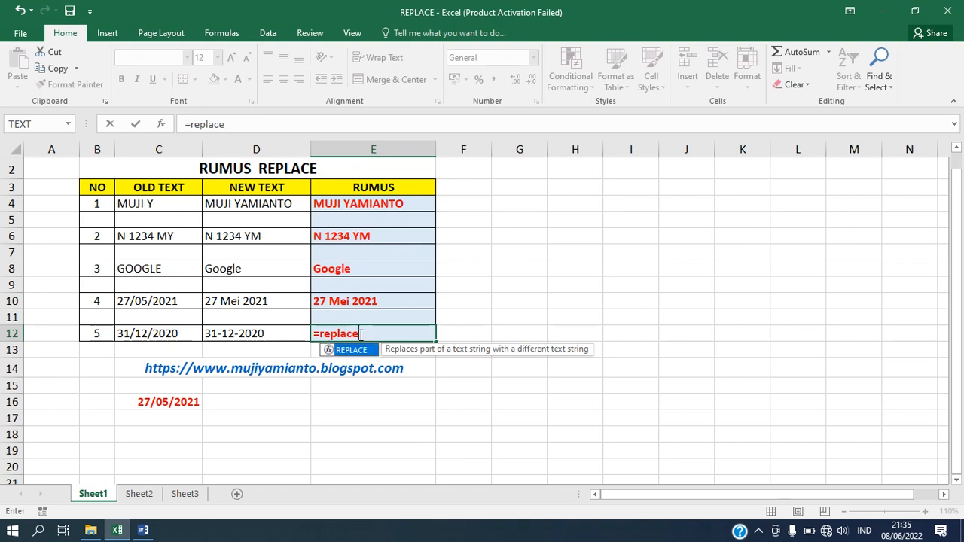
{"action": "type", "text": "("}
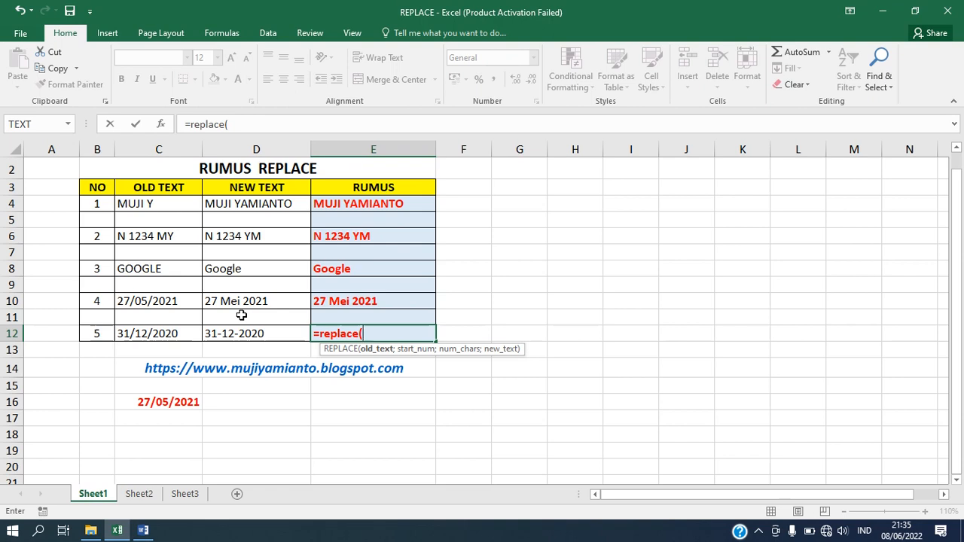
{"action": "left_click", "coordinate": [174, 333]}
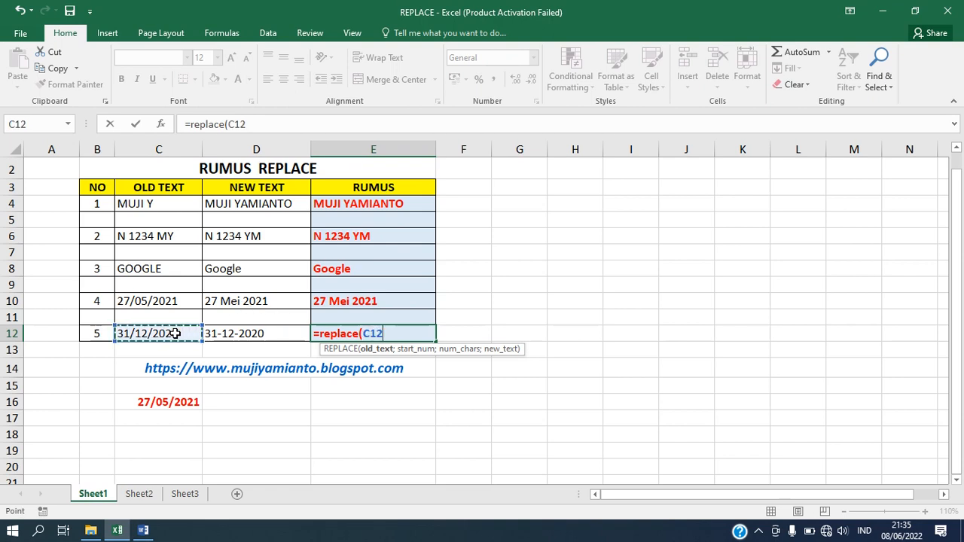
{"action": "type", "text": ";"}
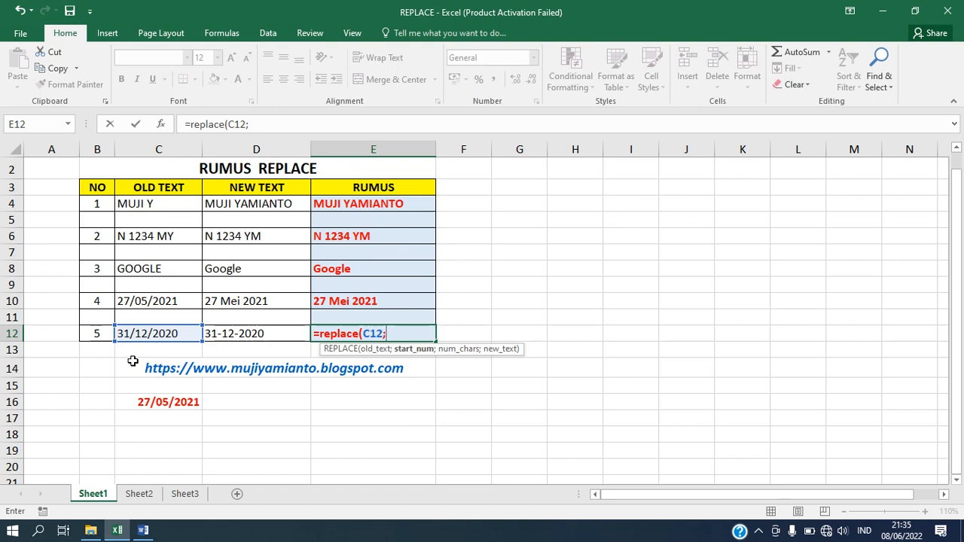
{"action": "type", "text": "3;"}
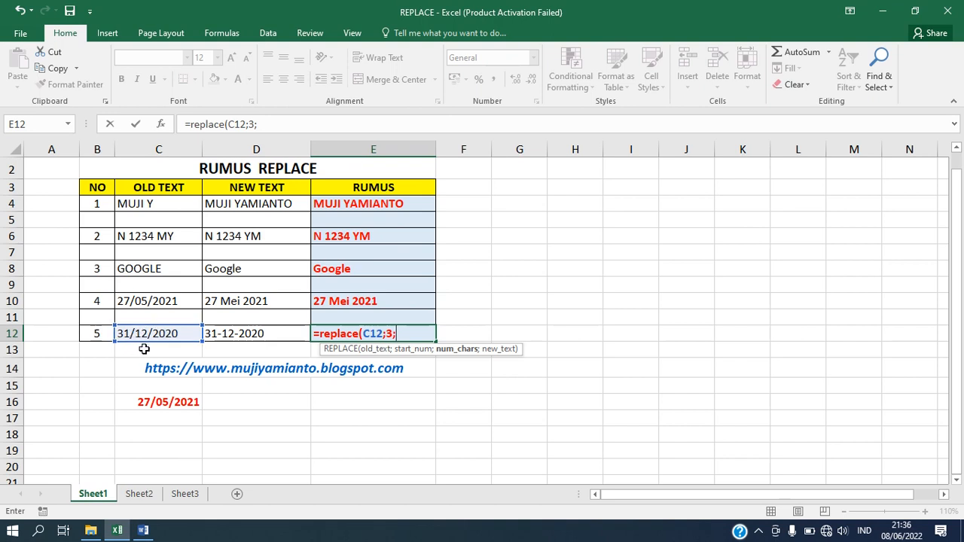
{"action": "type", "text": "4;"}
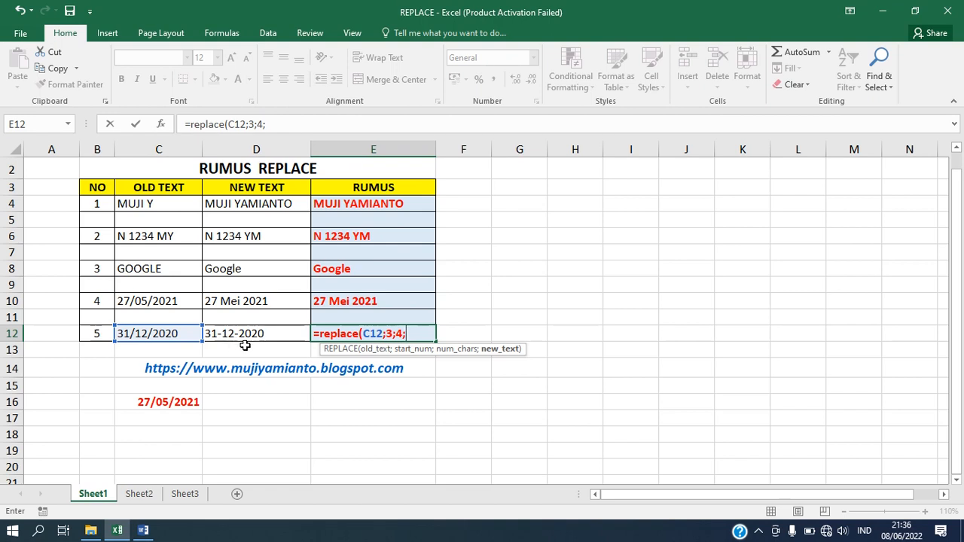
{"action": "type", "text": "\"-12-\")"}
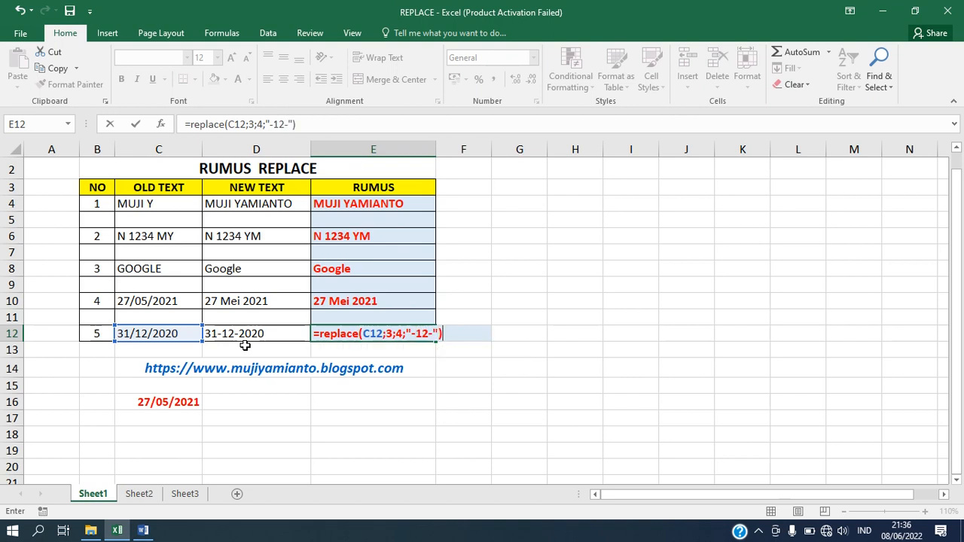
{"action": "key", "text": "Return"}
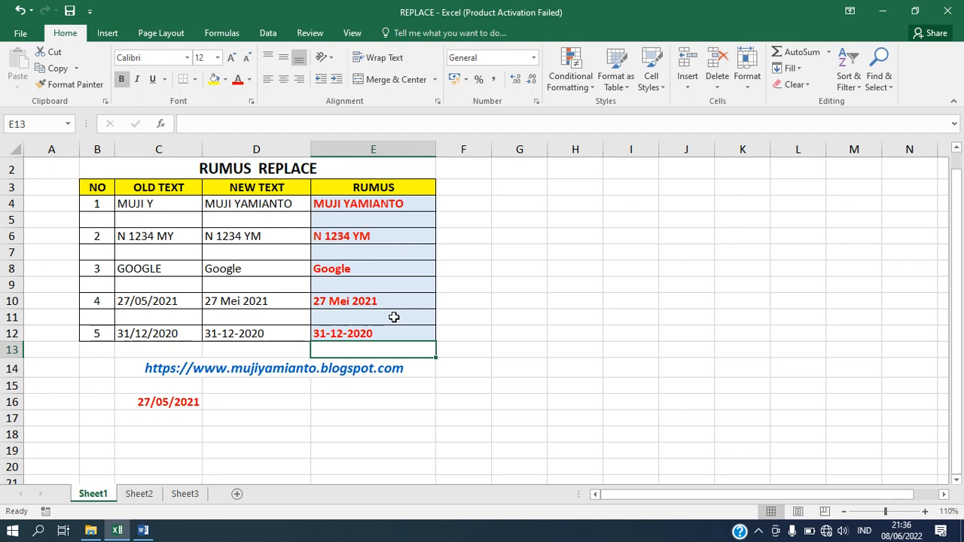
{"action": "left_click", "coordinate": [275, 403]}
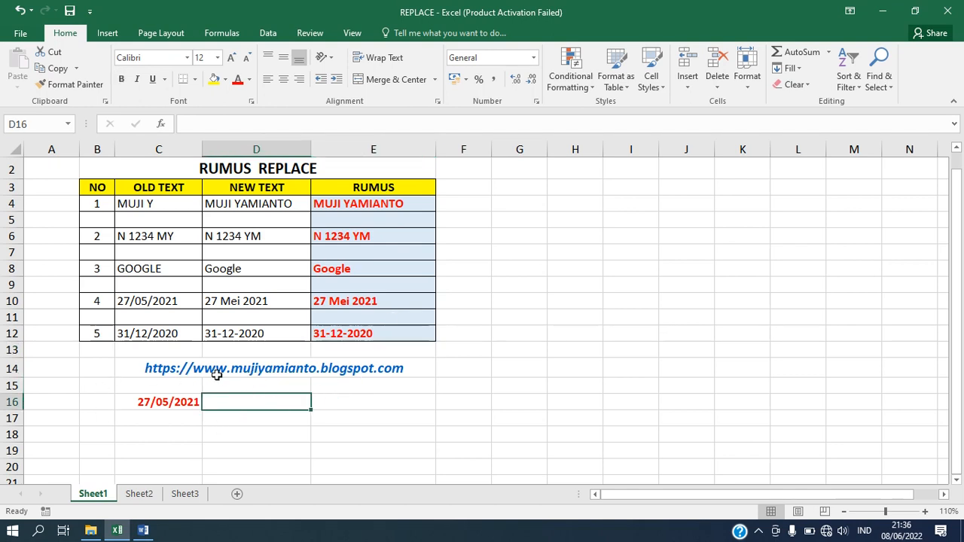
Step: Begin E16's formula as =REPLACE(C16; using the 27/05/2021 date as old text
{"action": "left_click", "coordinate": [190, 404]}
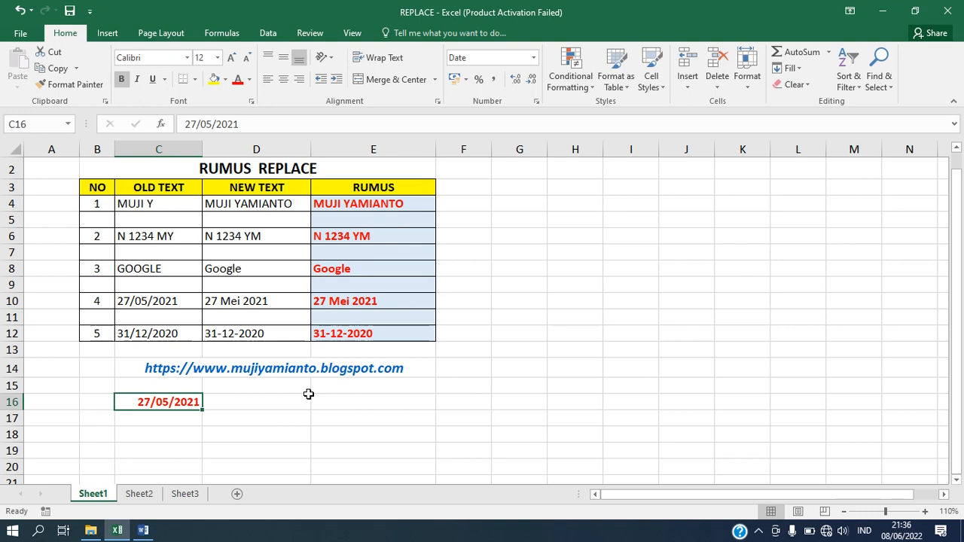
{"action": "left_click", "coordinate": [333, 402]}
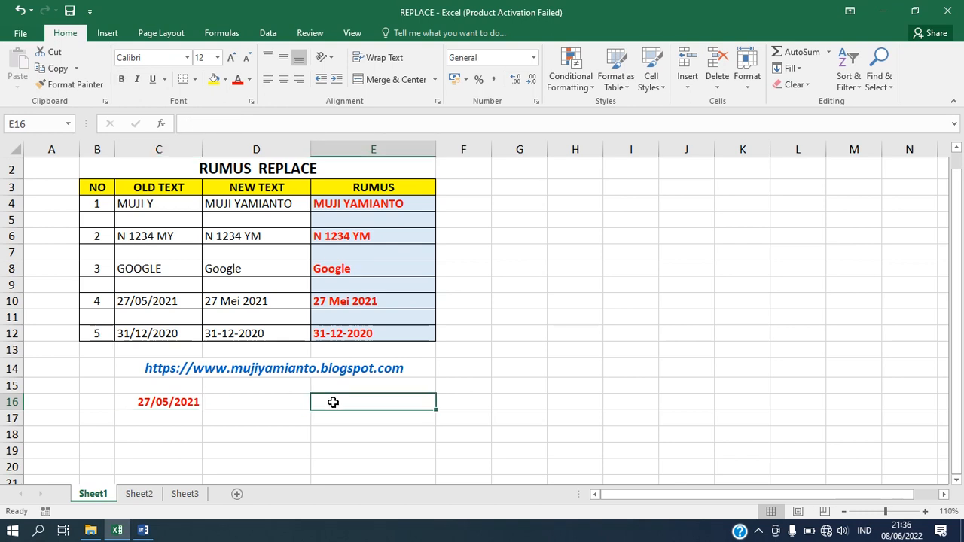
{"action": "type", "text": "="}
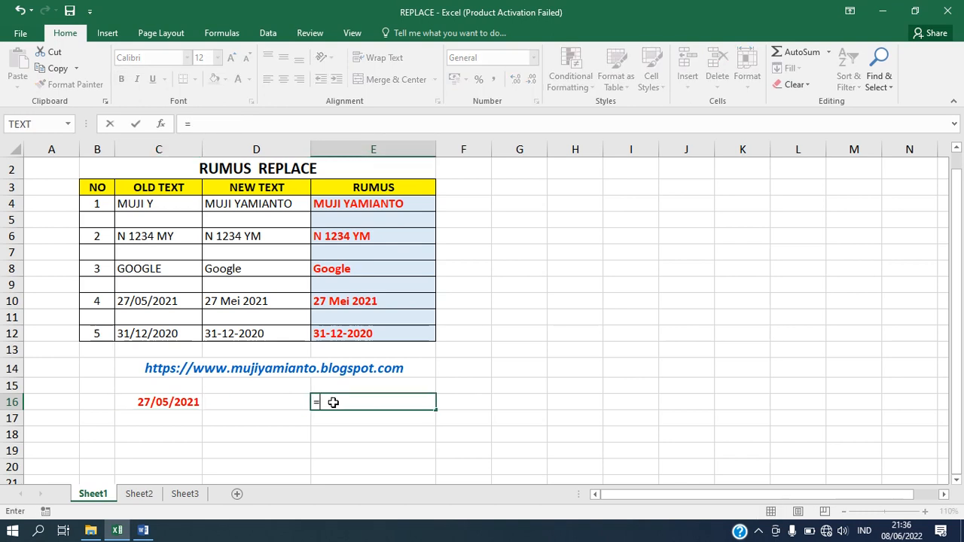
{"action": "type", "text": "REPLACE"}
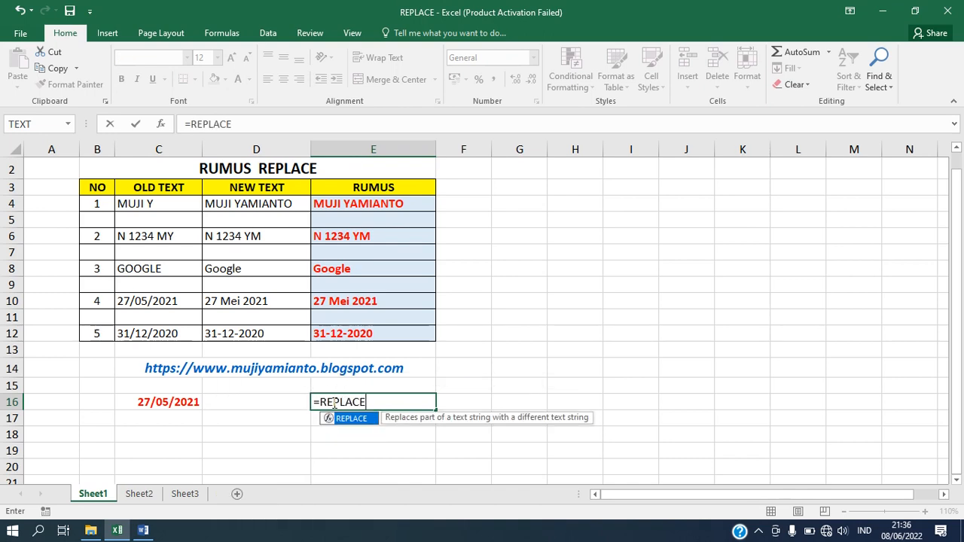
{"action": "type", "text": "("}
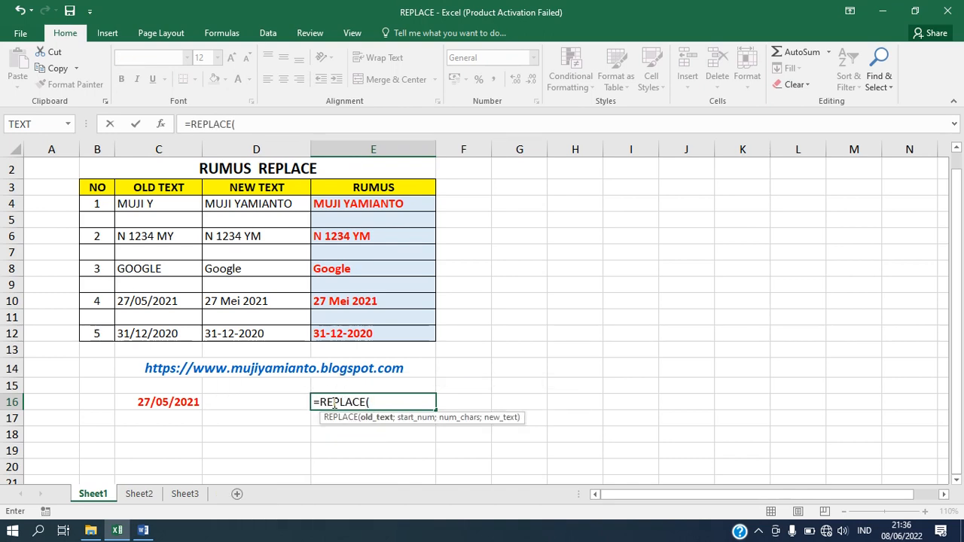
{"action": "left_click", "coordinate": [169, 405]}
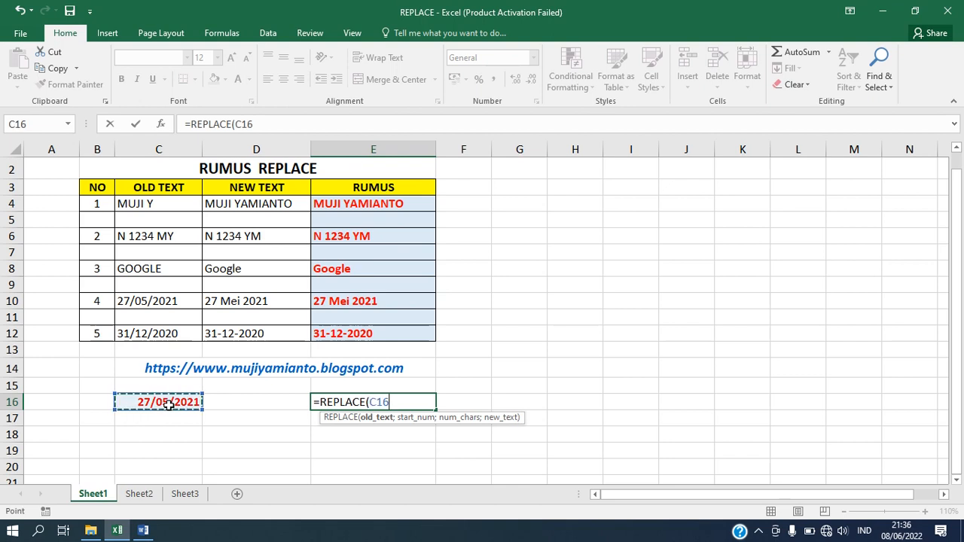
{"action": "type", "text": ";"}
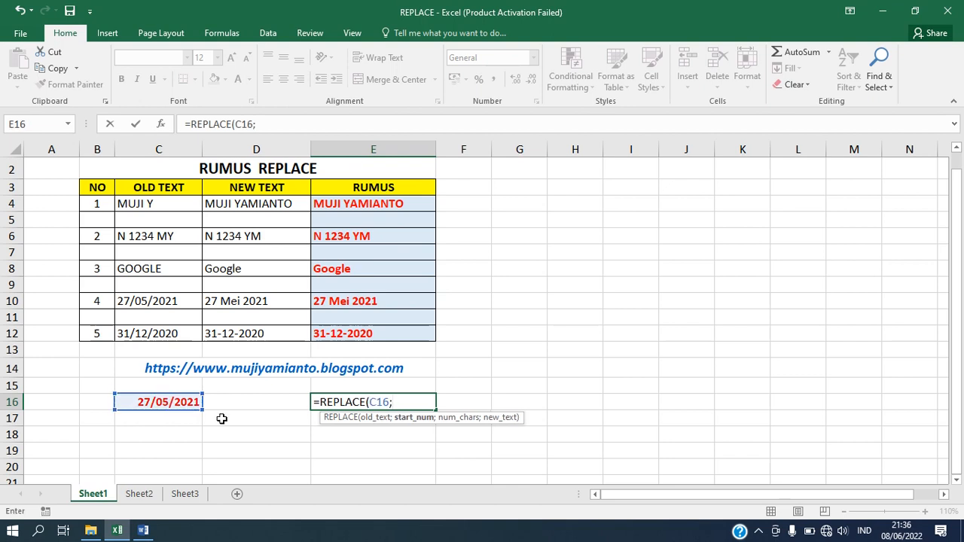